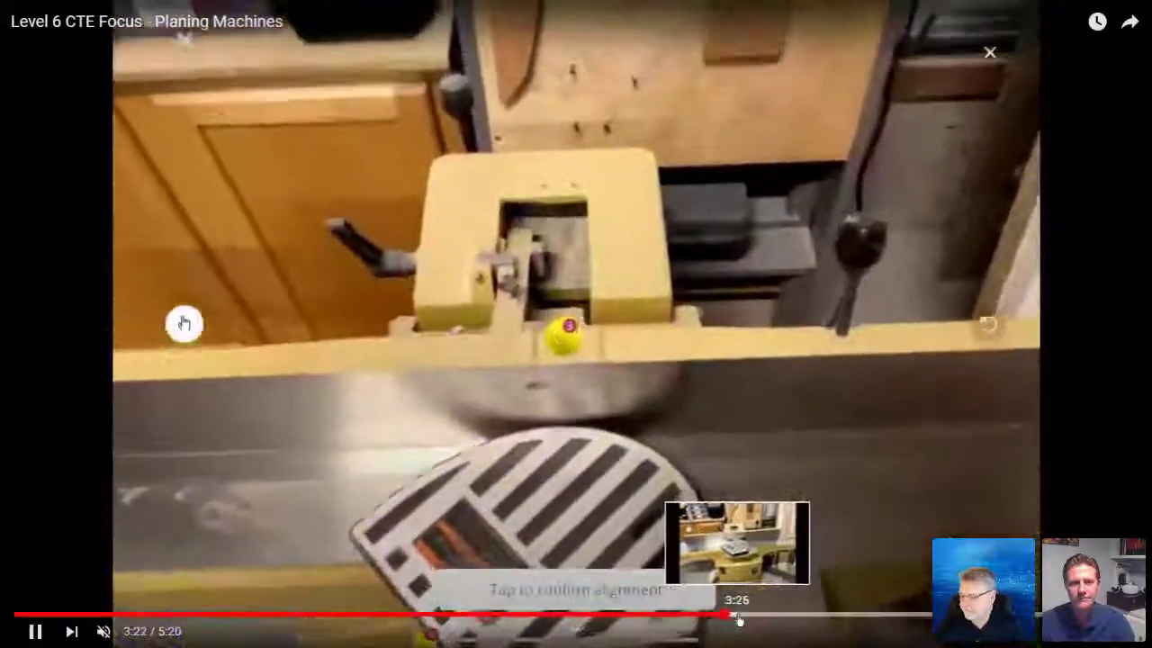
Skip the Planing Machines video to about 3:25, scrub the jointer's Guard clip to about 29:20 and close it
left_click(739, 616)
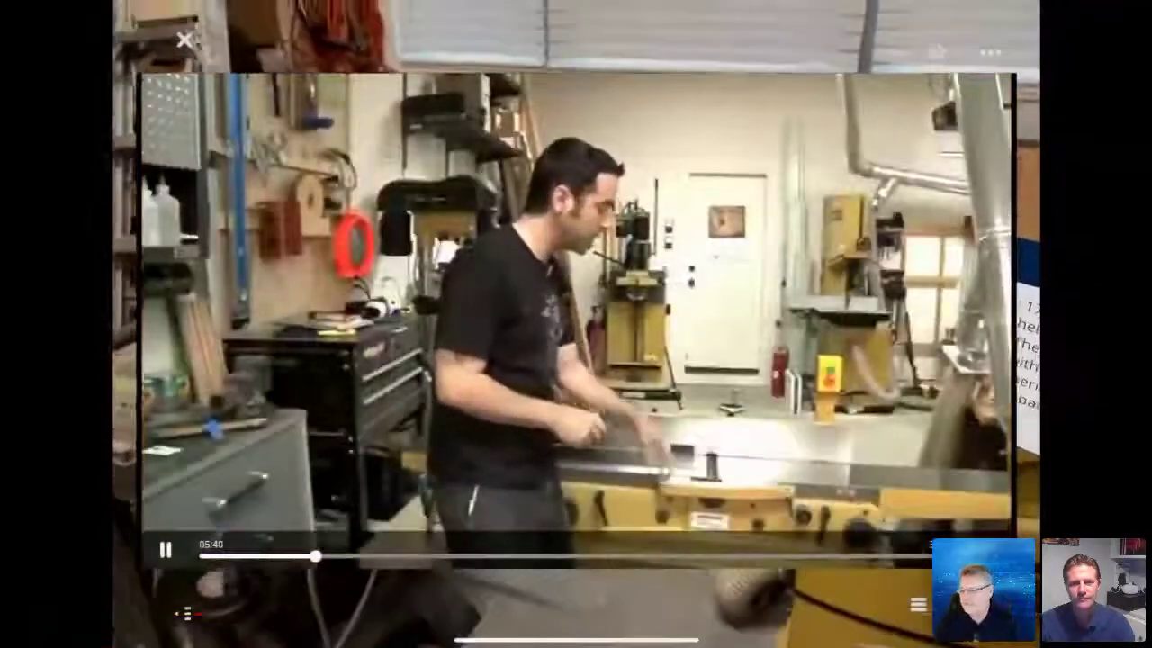
left_click_drag(315, 557, 784, 556)
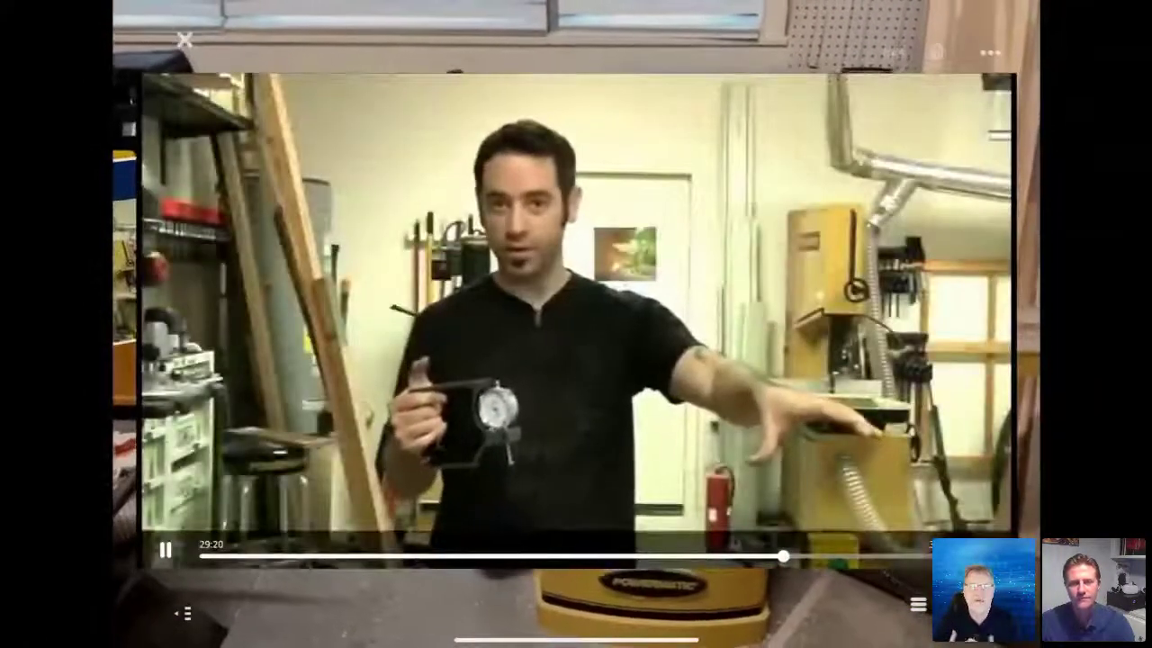
left_click(183, 39)
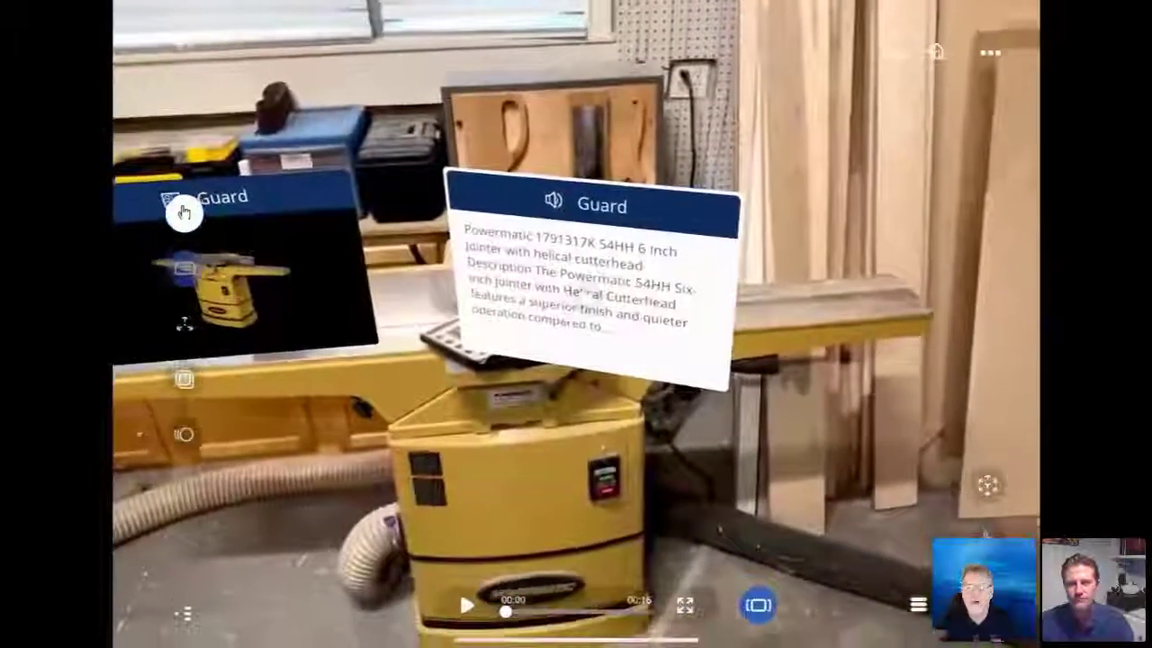
View the jointer's Guard text description and product image enlarged, closing each one
left_click(185, 268)
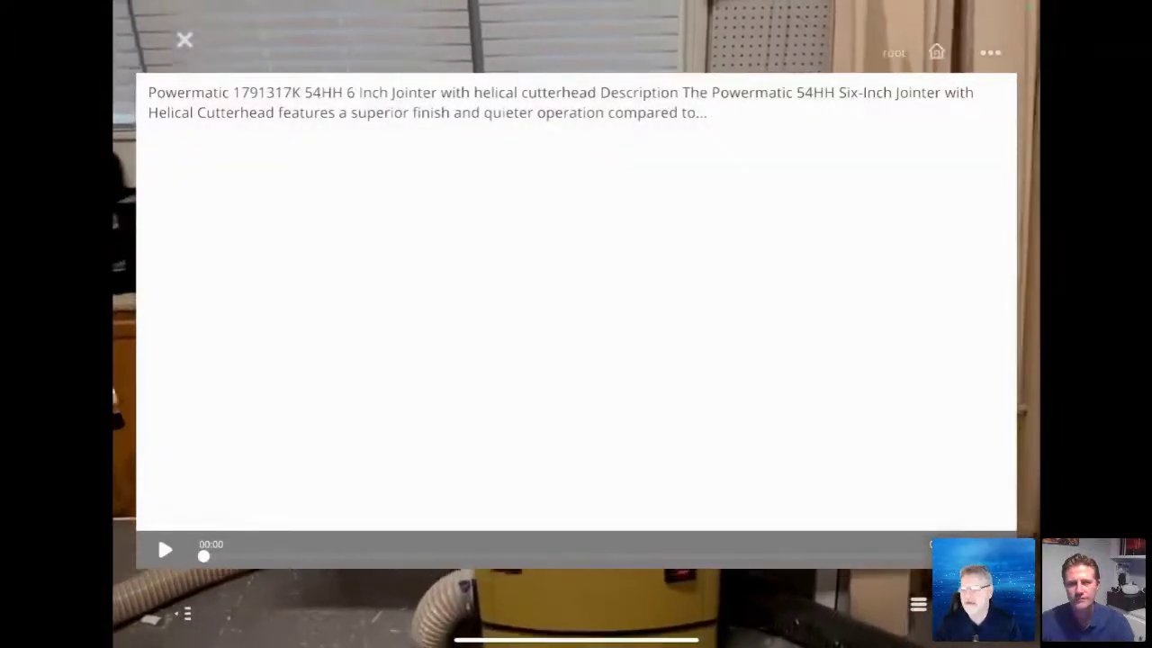
left_click(185, 40)
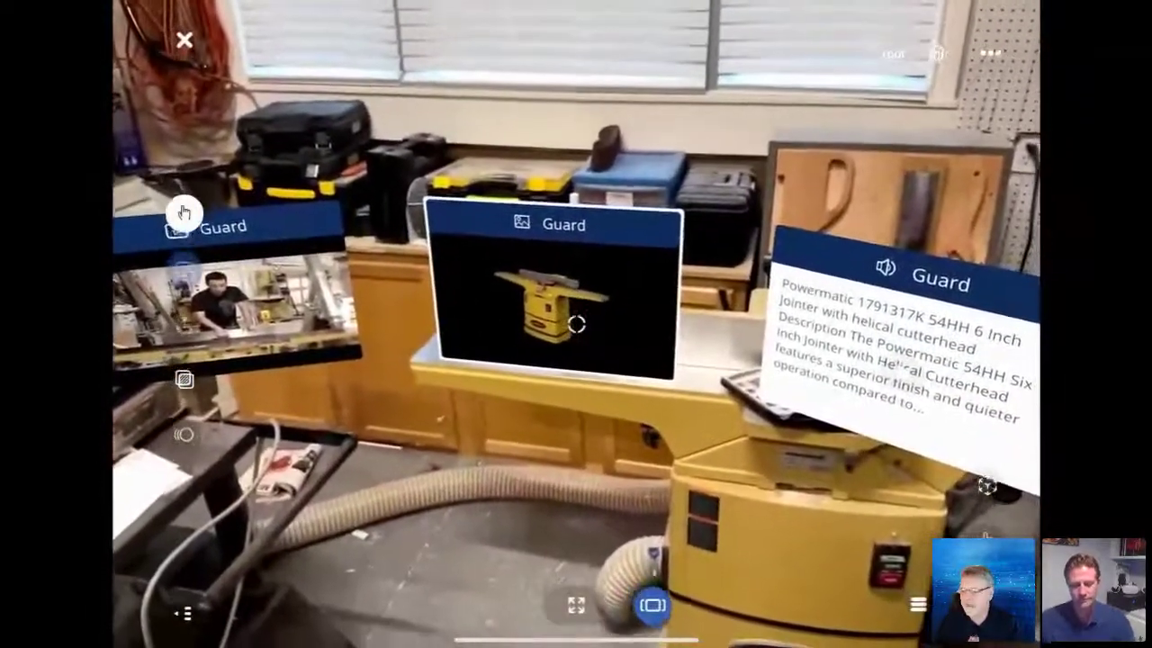
left_click(577, 325)
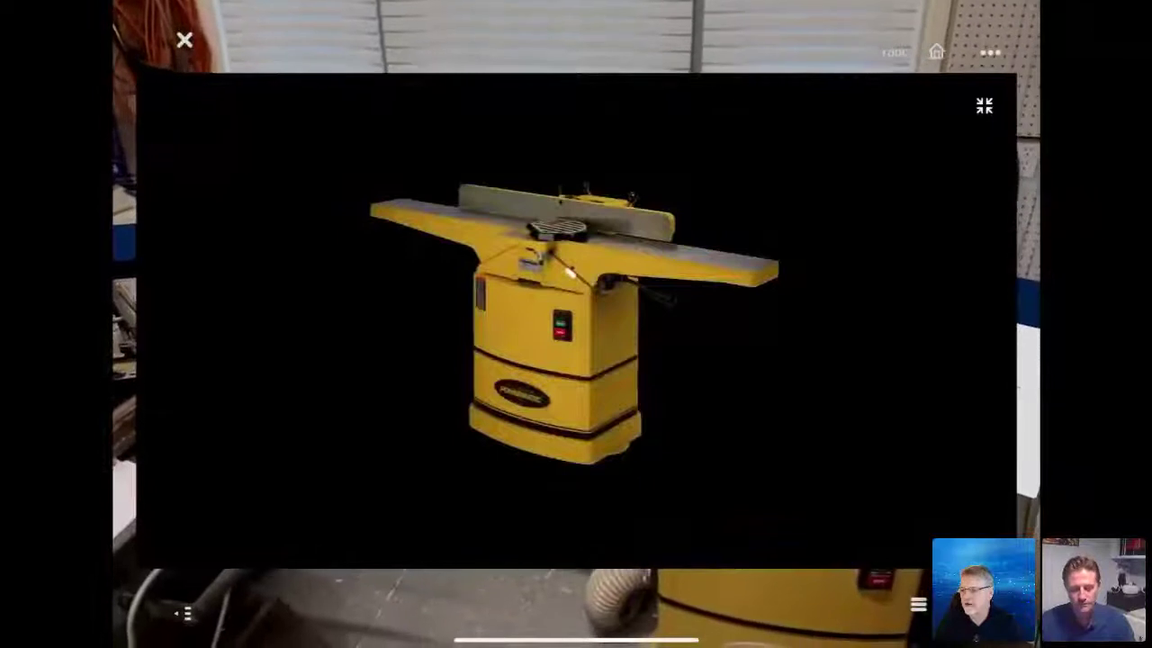
left_click(184, 40)
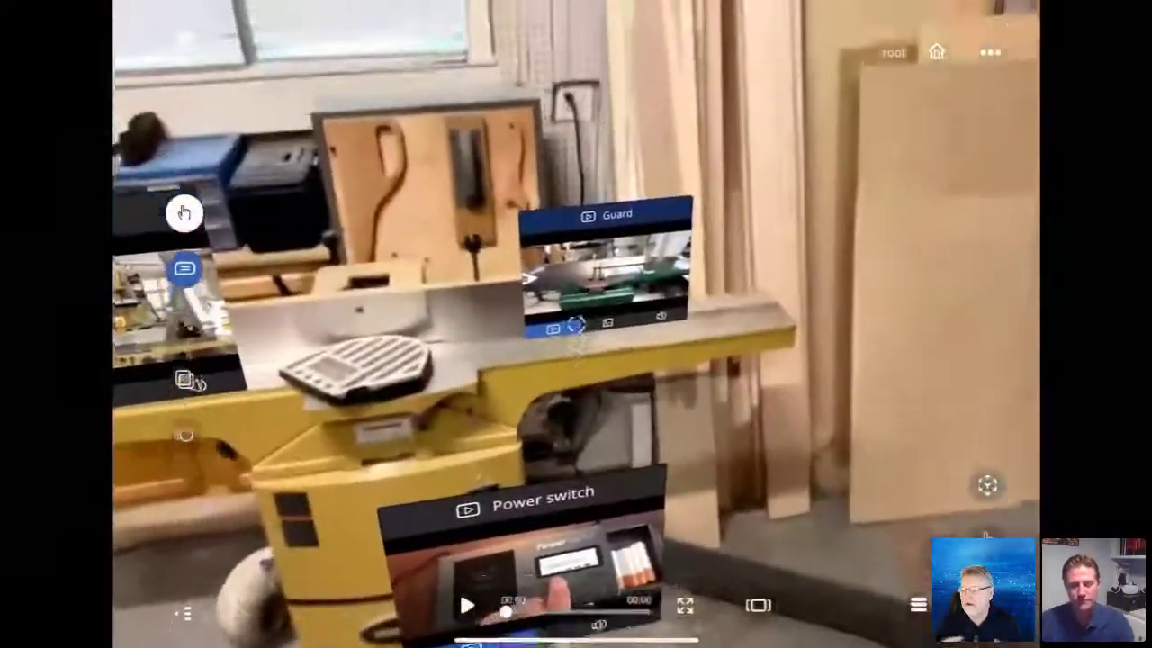
Show the annotation cards, play the Guard video of the green jointer and skip ahead through it
left_click(758, 605)
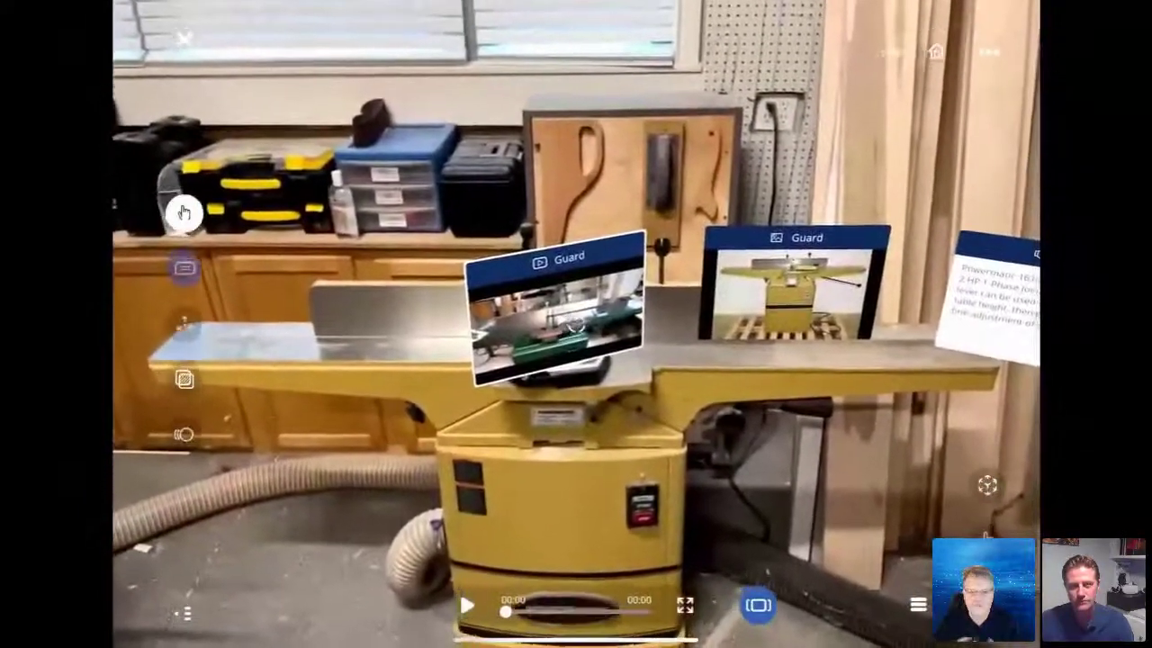
left_click(554, 310)
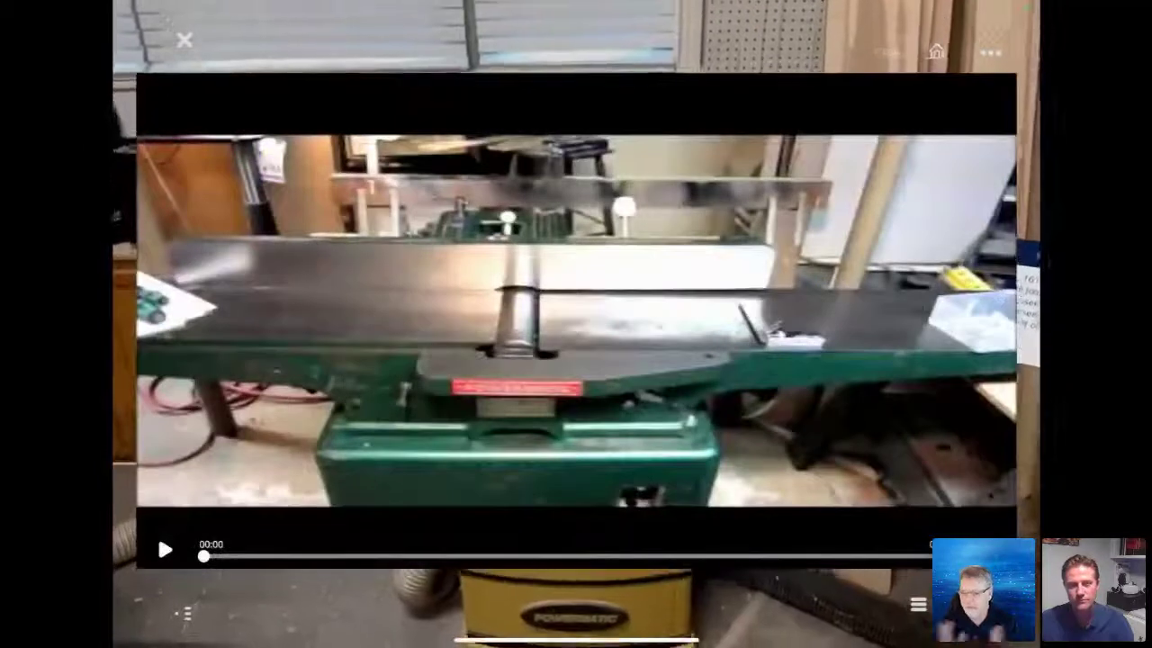
left_click(164, 549)
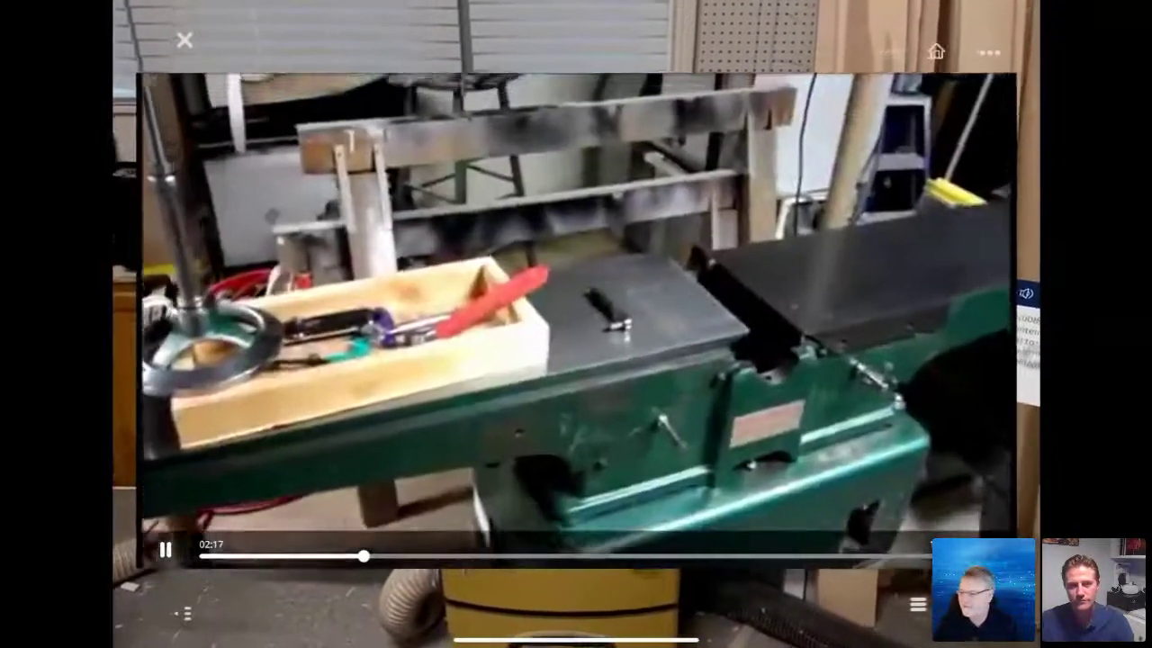
left_click(471, 557)
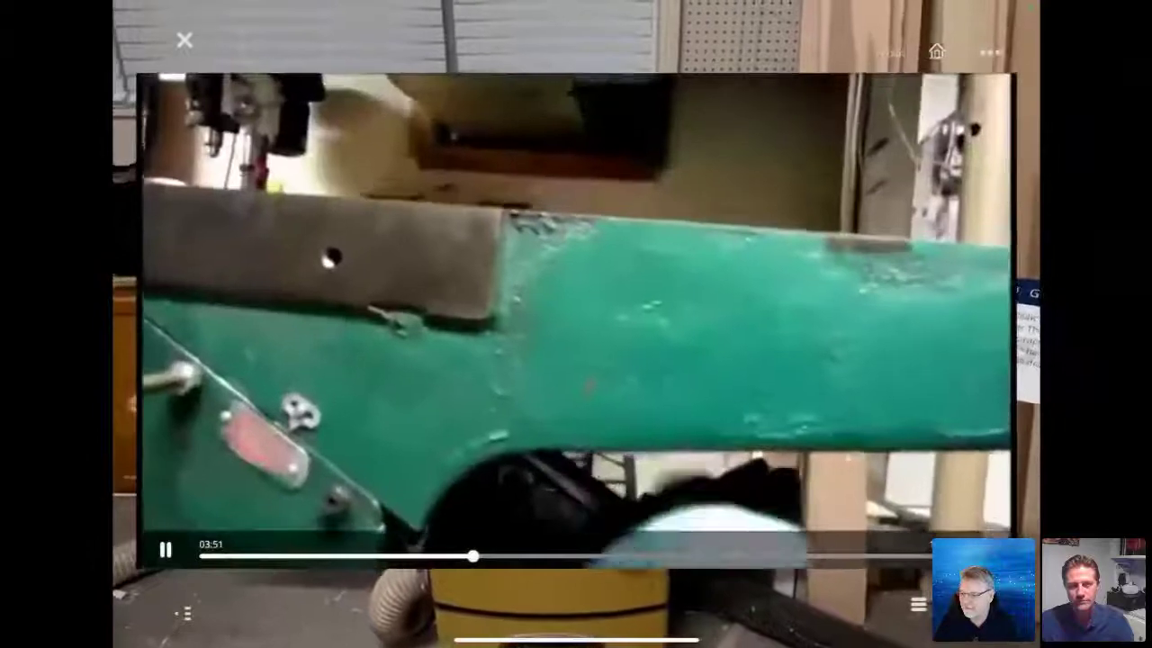
left_click(602, 556)
left_click(694, 557)
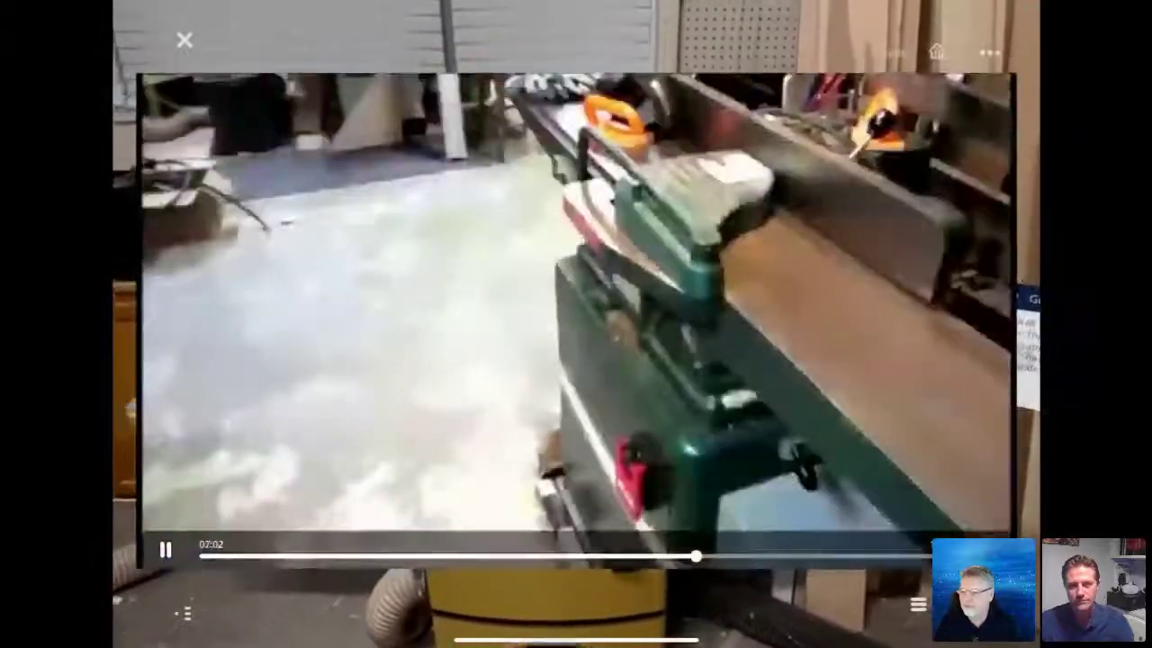
left_click(782, 556)
left_click(872, 556)
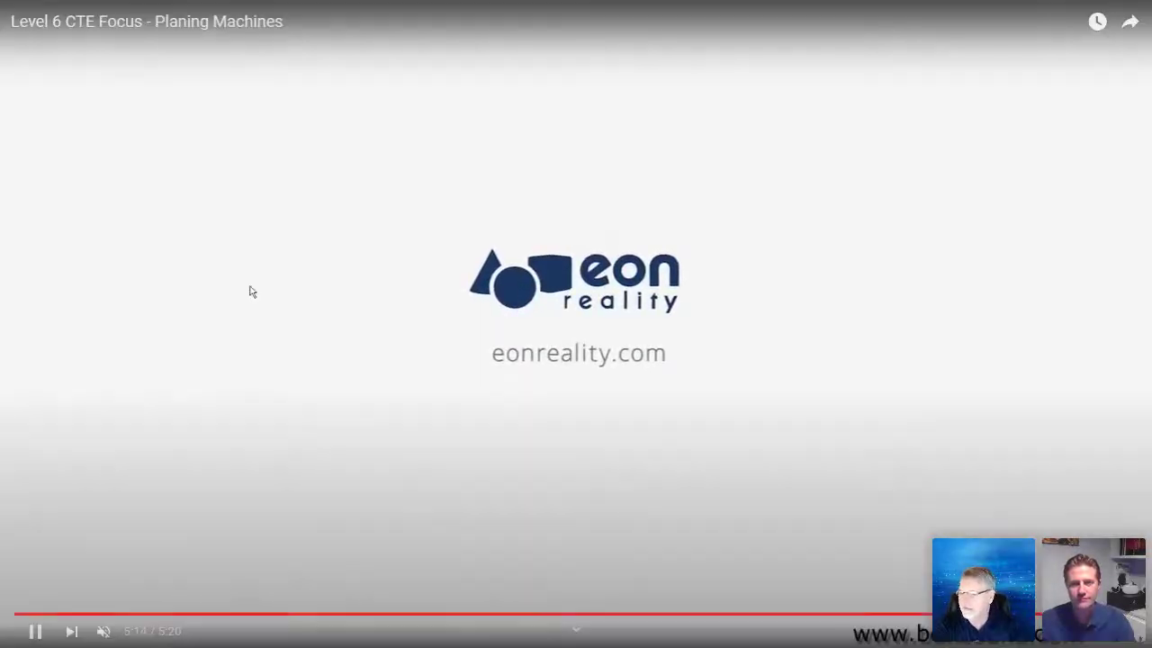
Pause the Planing Machines video, leave full screen and switch to the mirrored iPad window in Reflector 4
left_click(267, 294)
key("Escape")
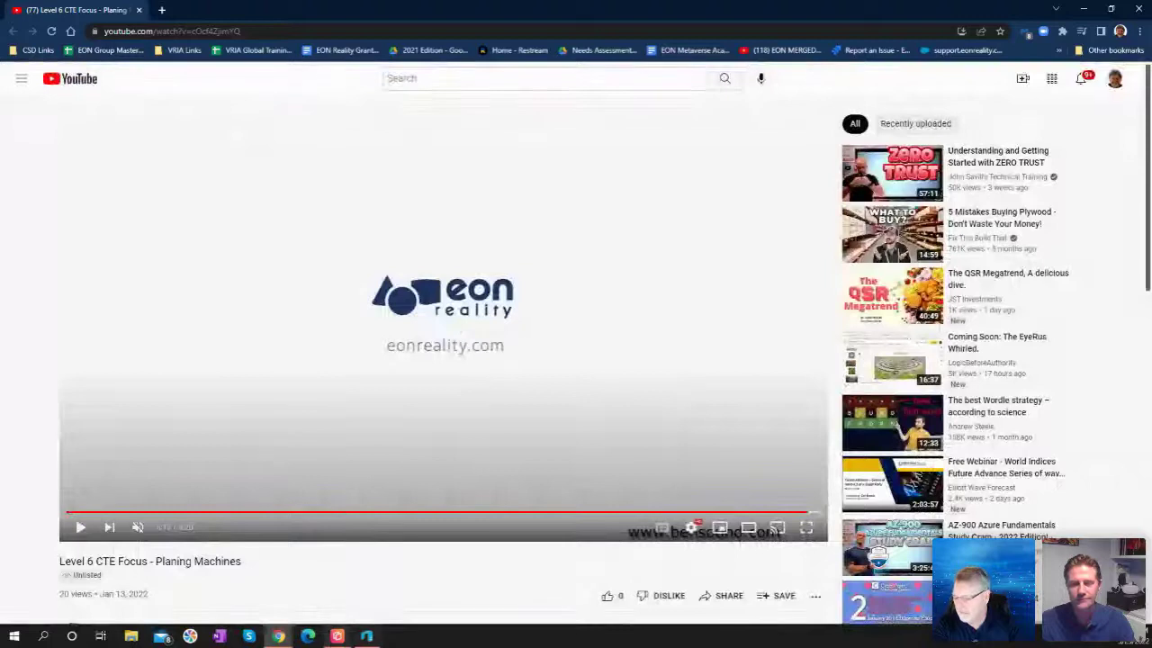
mouse_move(338, 636)
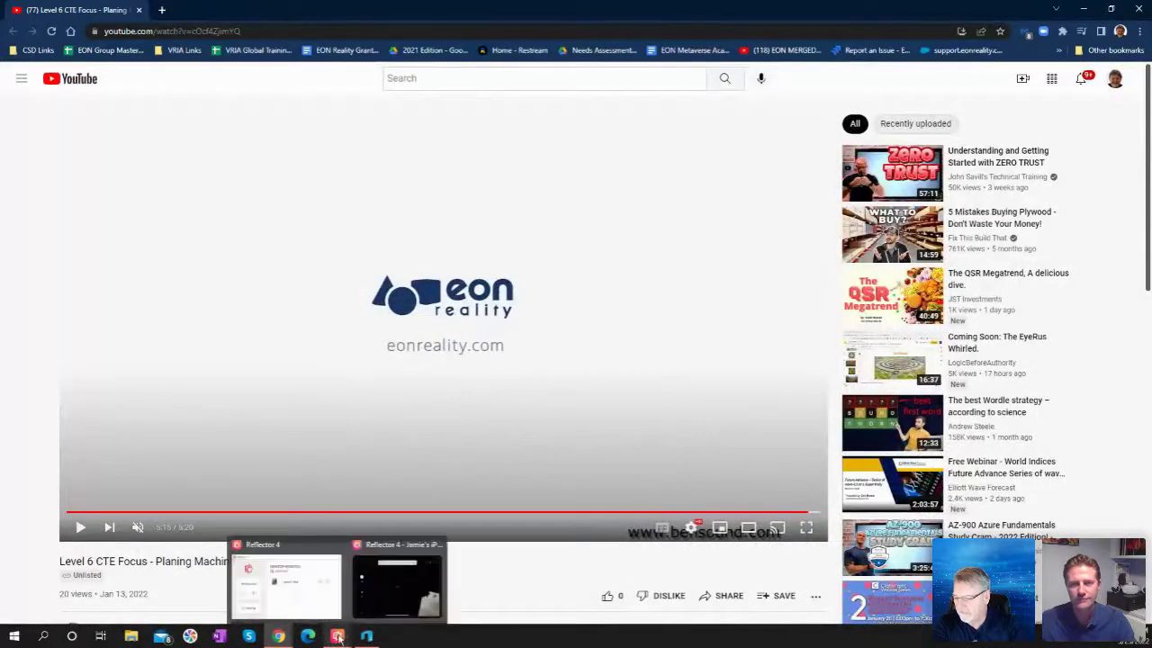
left_click(382, 596)
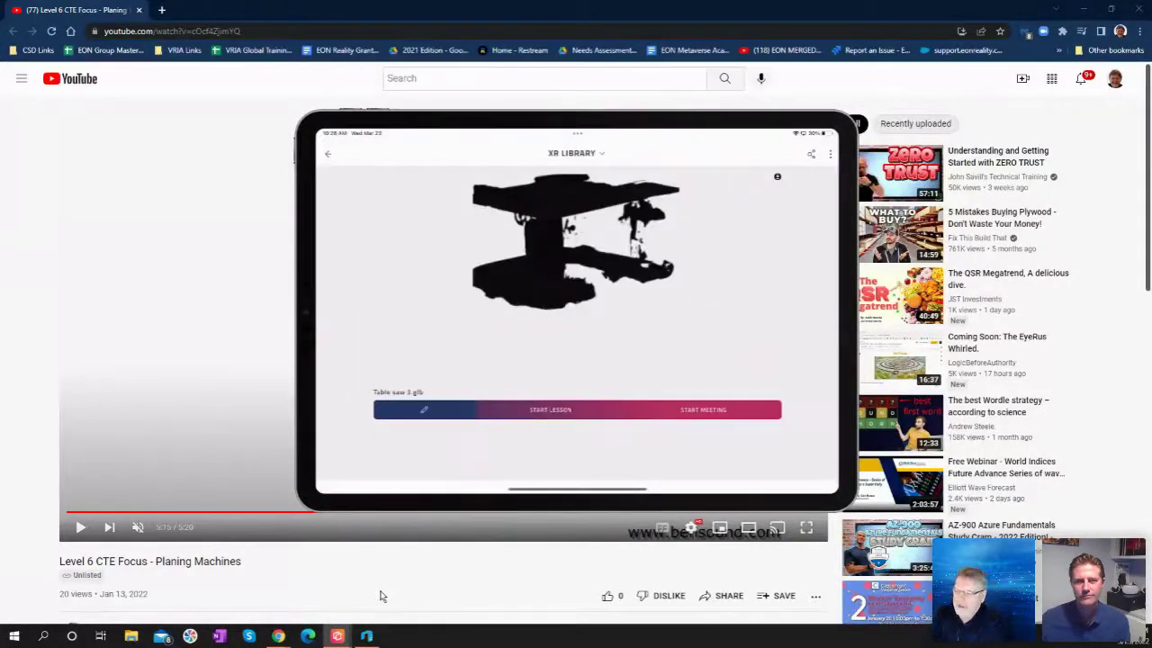
left_click(138, 329)
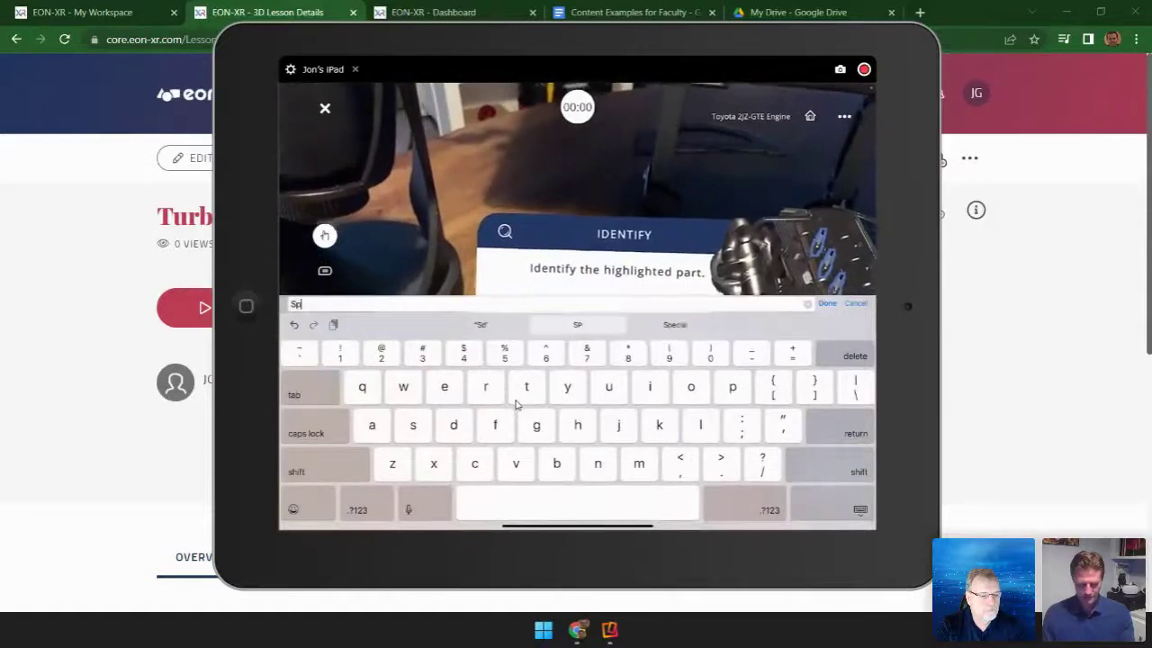
Answer the Identify question about the highlighted engine part with "Spark plugs", retrying the answer twice
type("k")
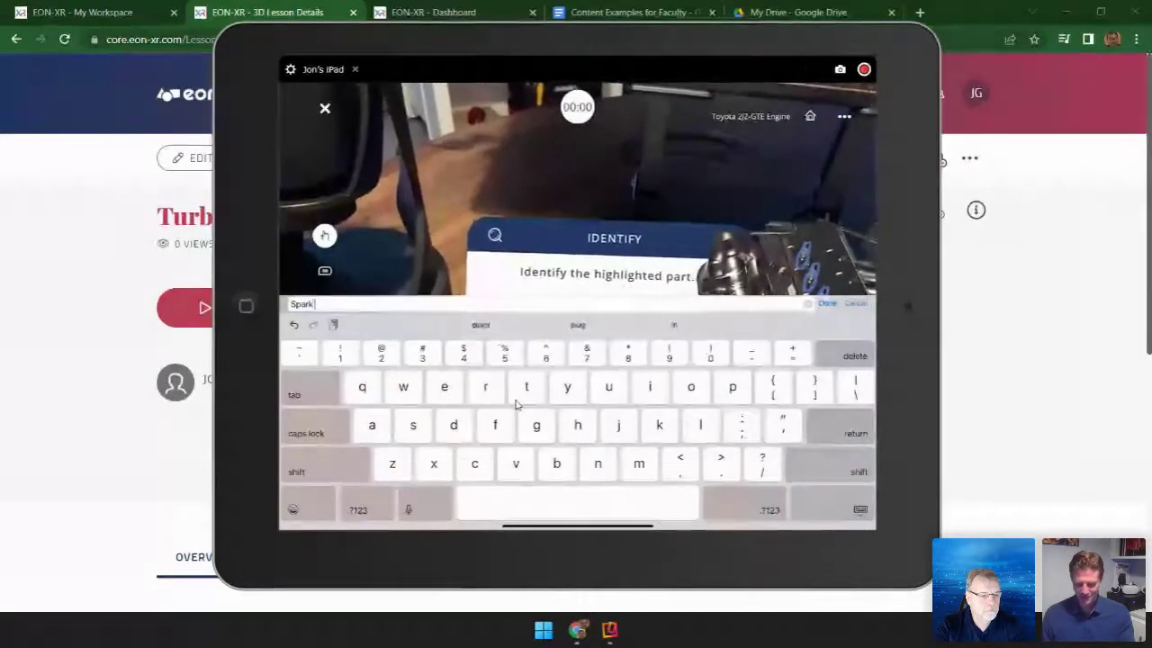
type(" plugs")
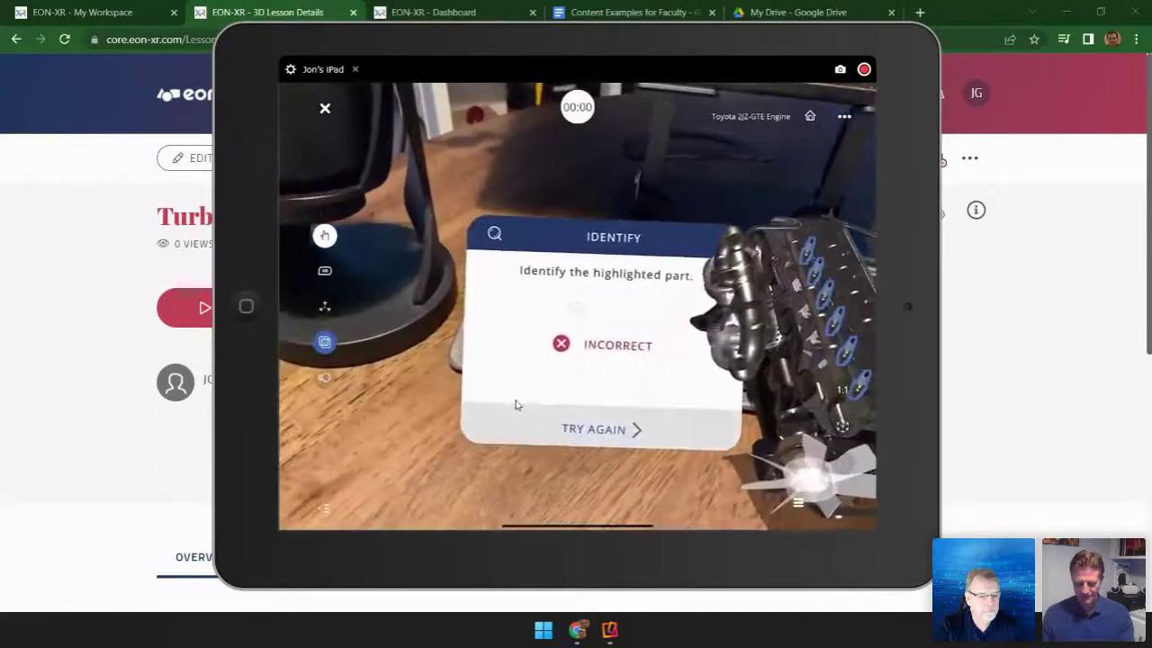
type("S")
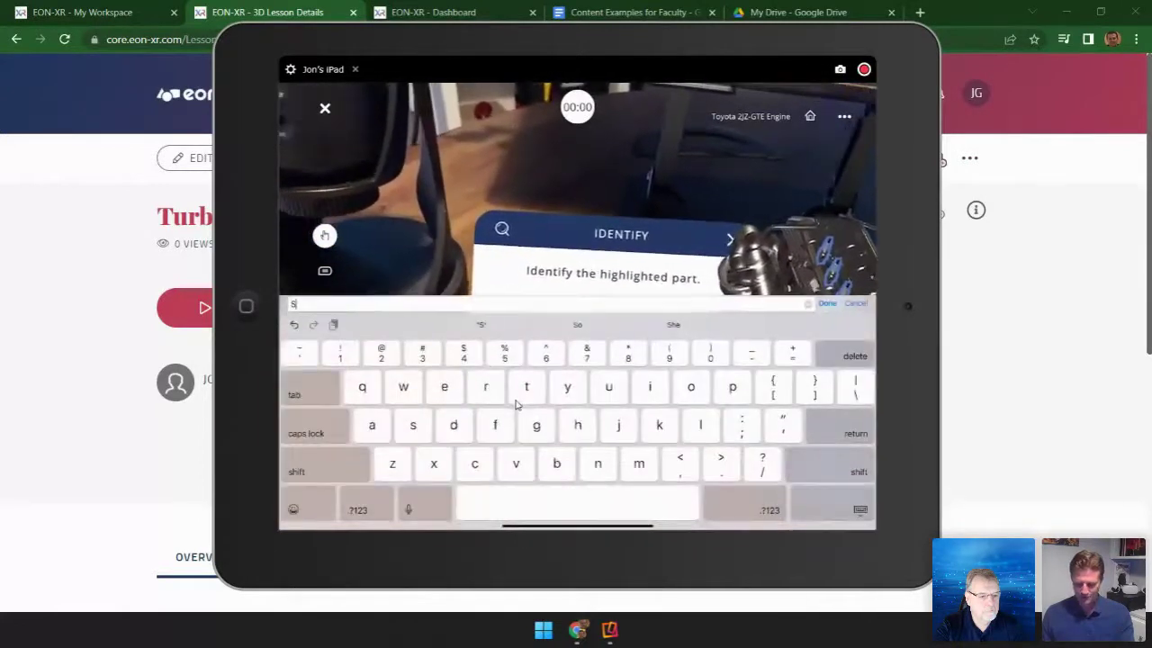
type("park plugs")
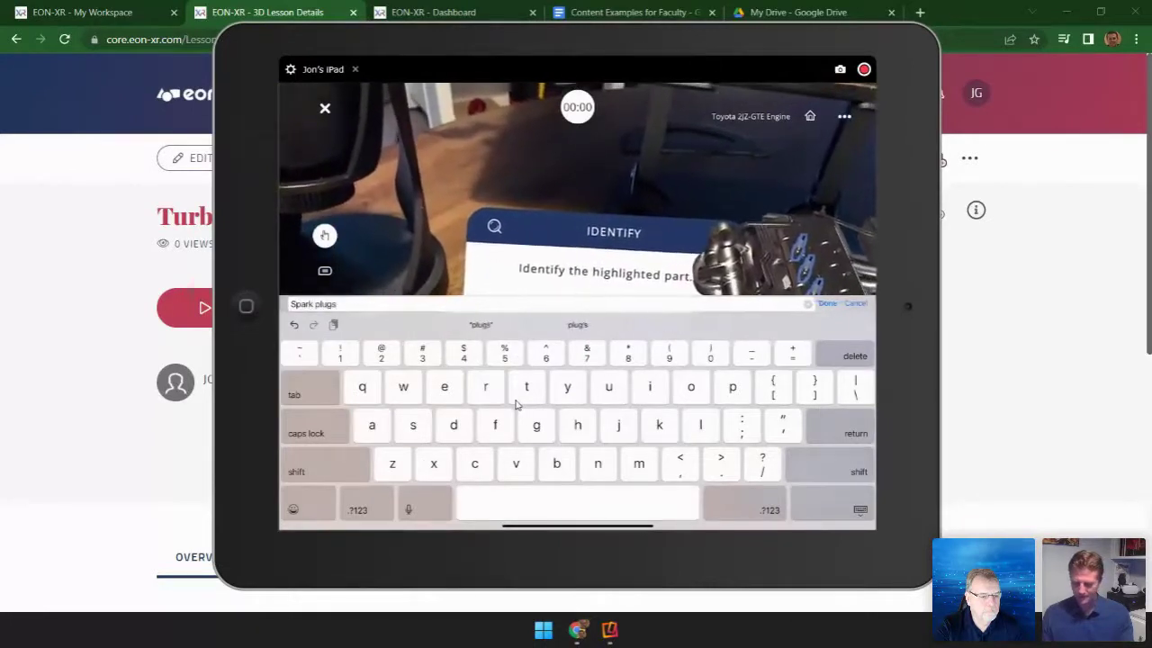
key("Return")
key("Return")
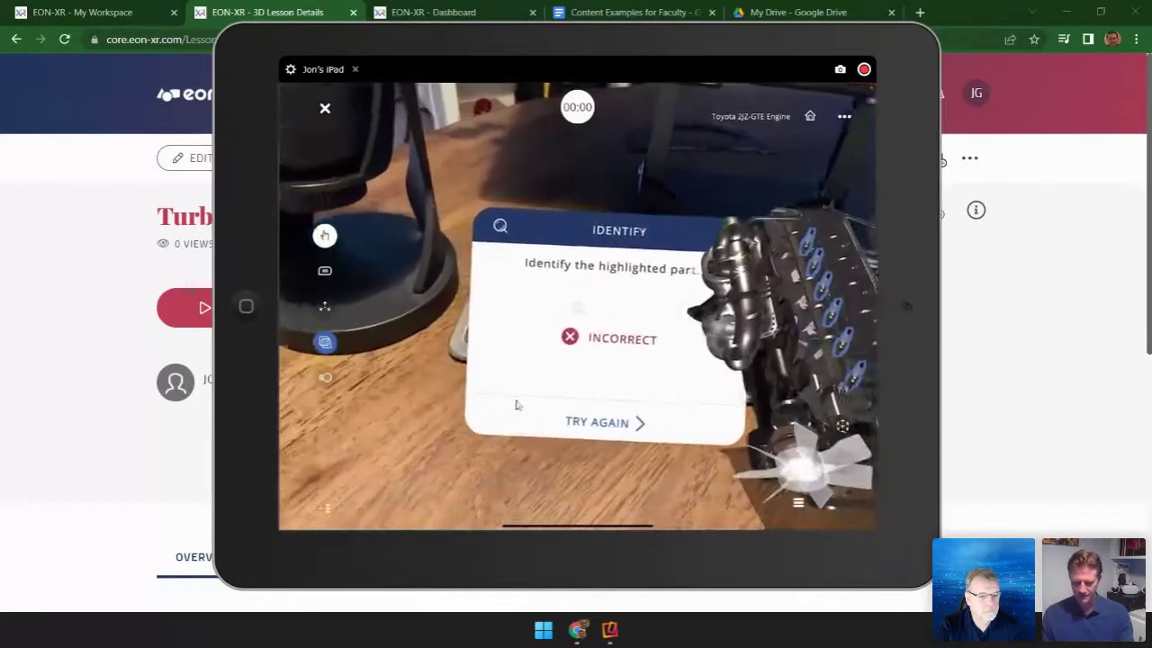
key("Return")
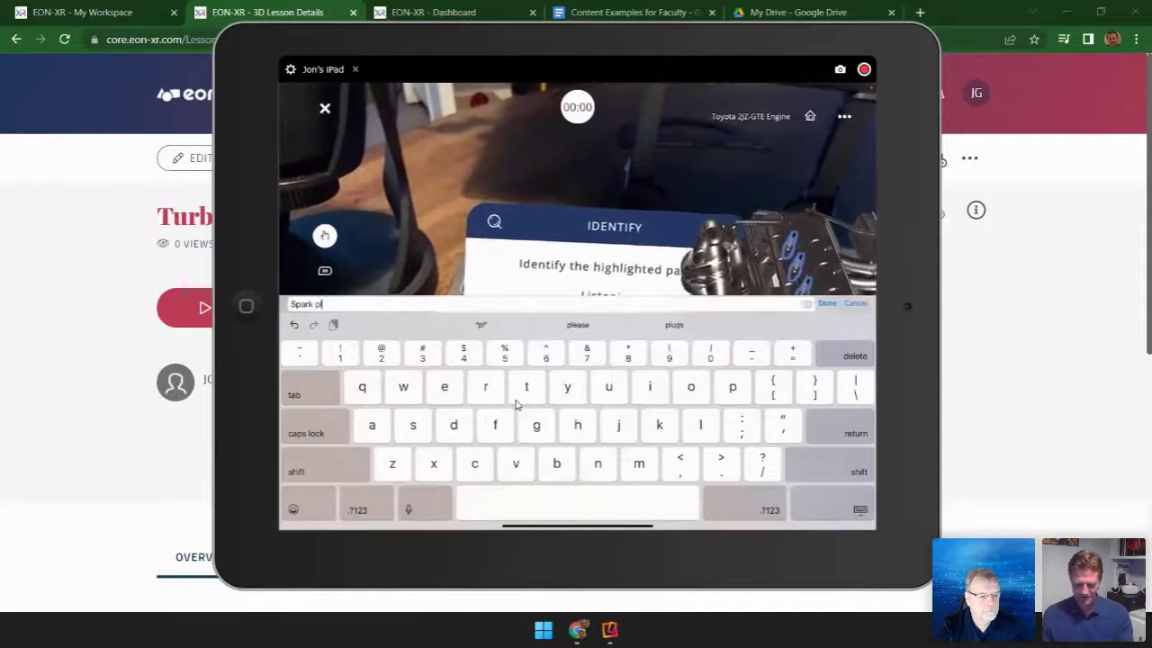
key("Return")
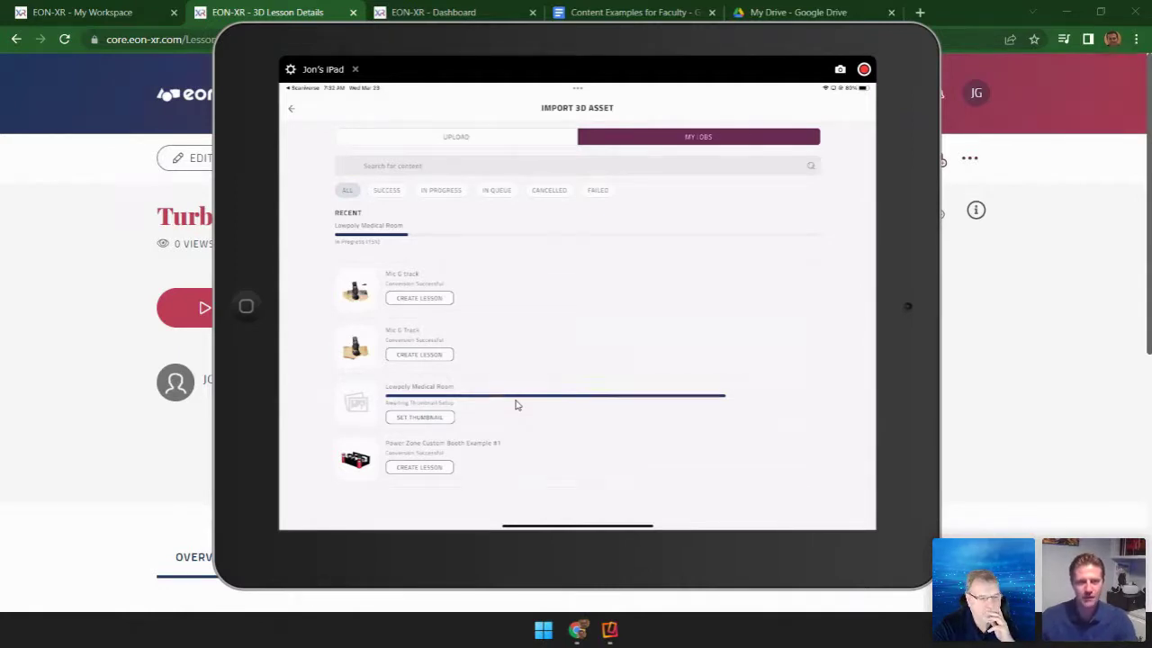
Start the thumbnail setup for the Lowpoly Medical Room asset and delete all annotations from the room model
left_click(439, 419)
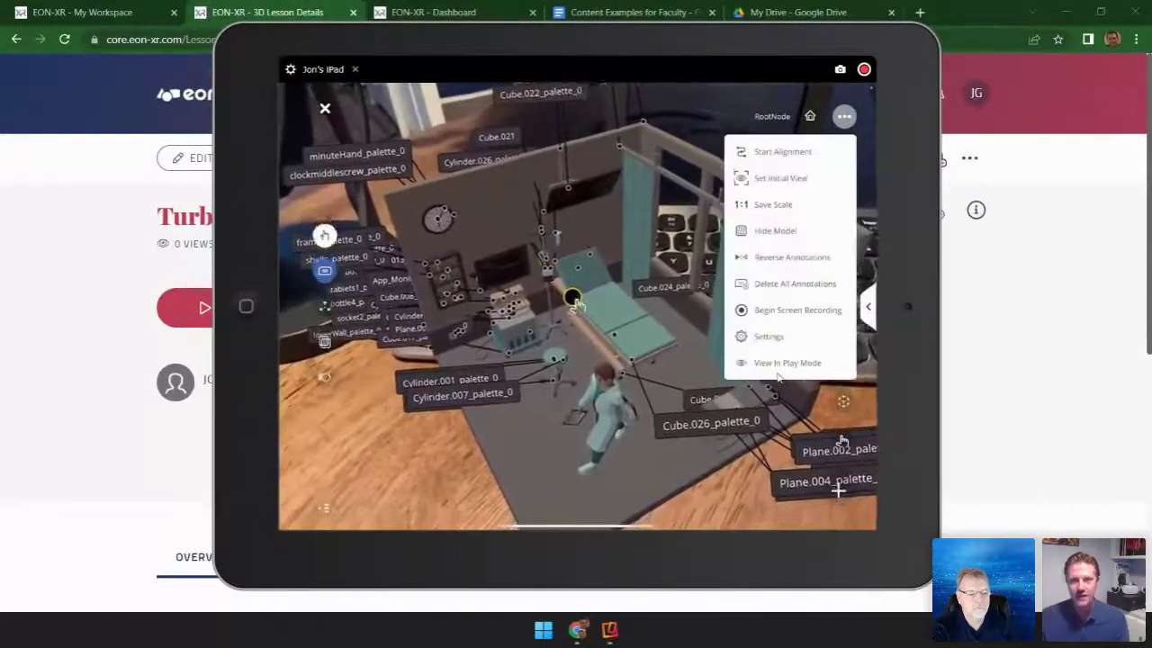
left_click(816, 286)
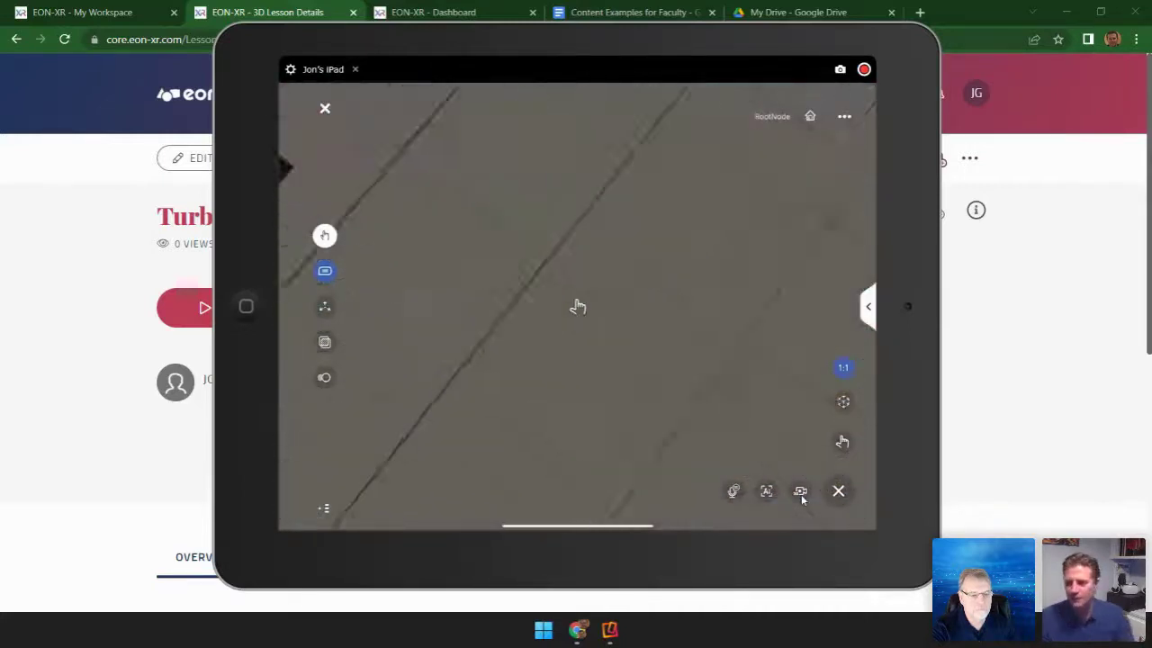
Go back to the EON-XR workspace in the browser and open the Import 3D Asset page
left_click(985, 14)
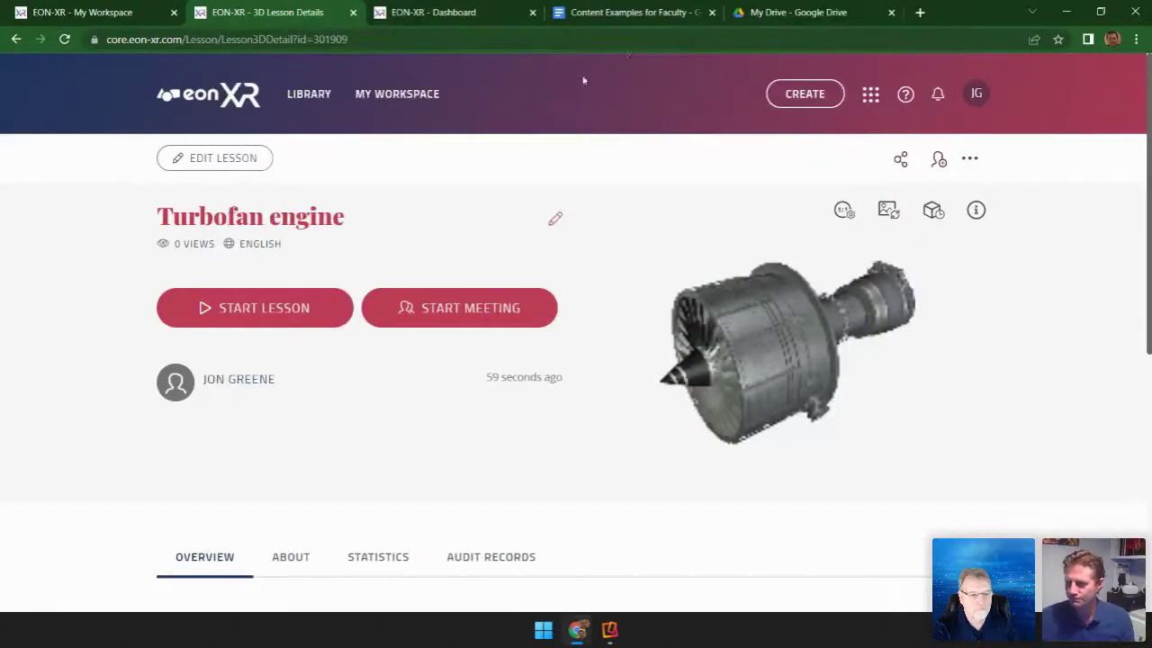
left_click(423, 12)
left_click(129, 14)
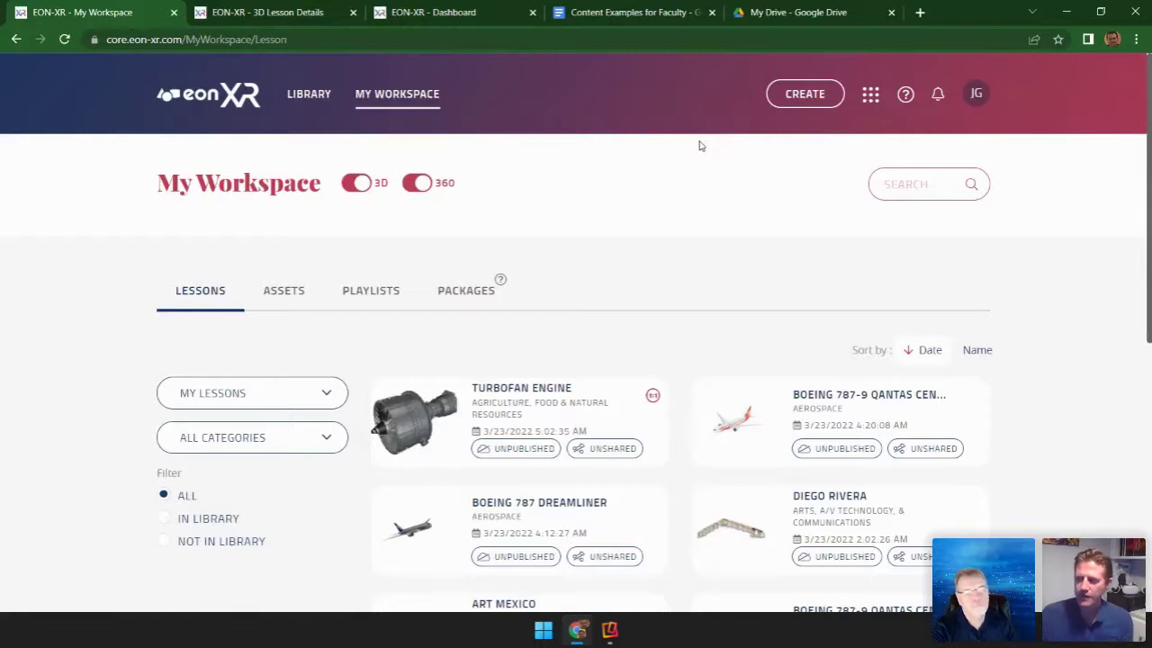
left_click(871, 99)
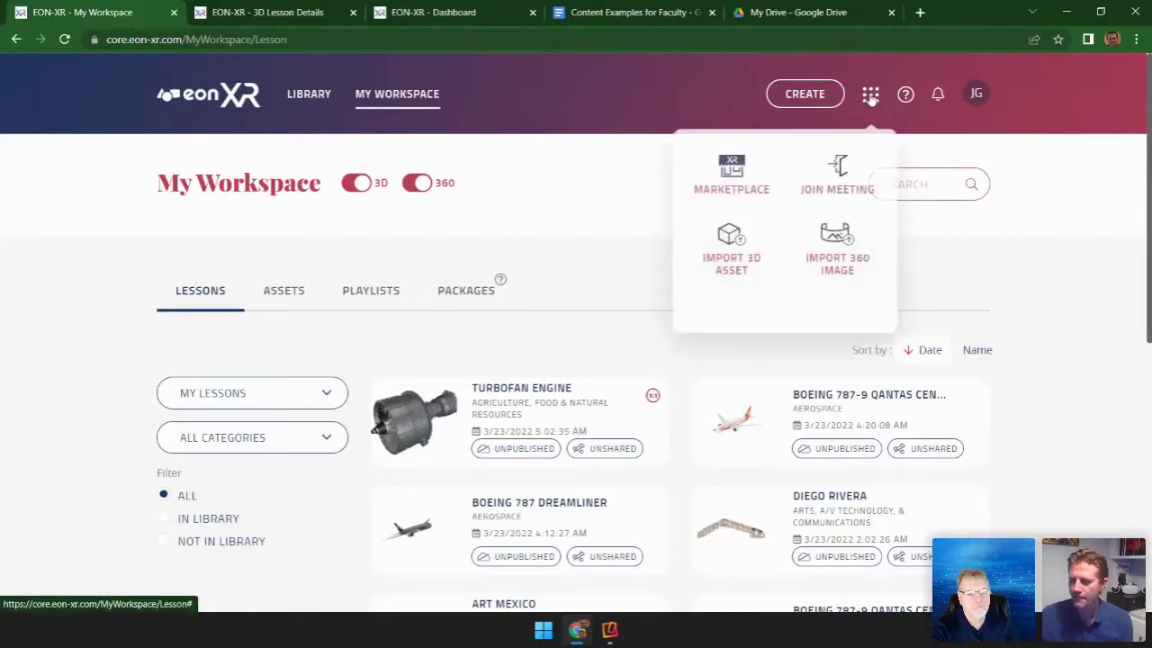
left_click(731, 252)
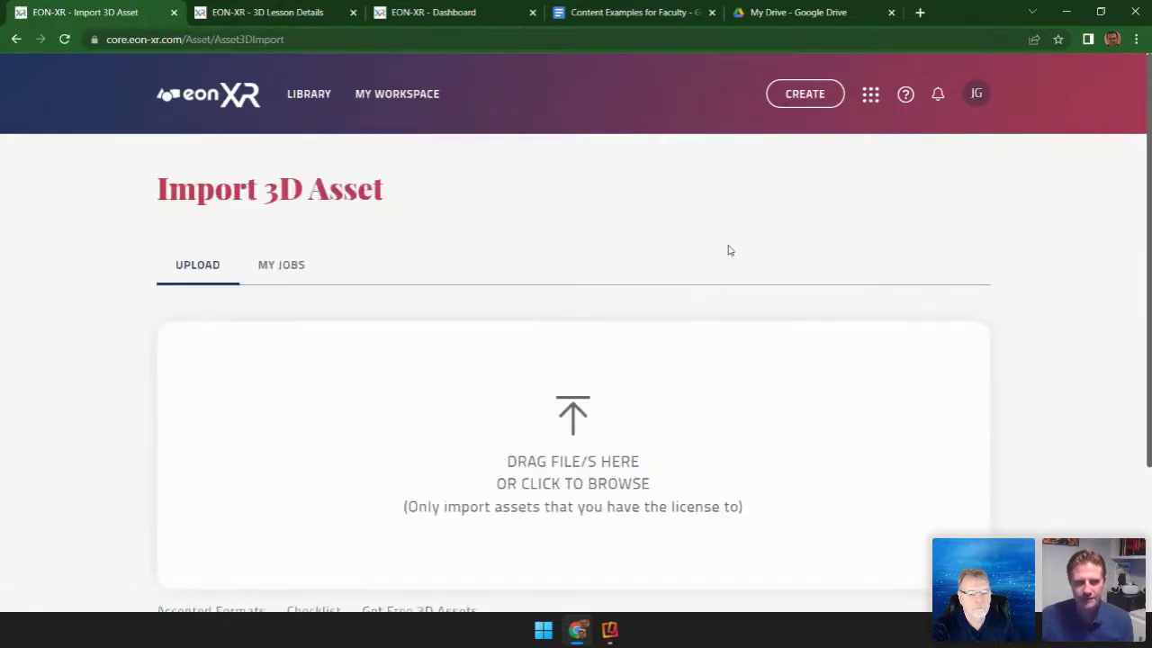
Review the list of accepted 3D file formats for importing and close it
scroll(513, 324, "down", 2)
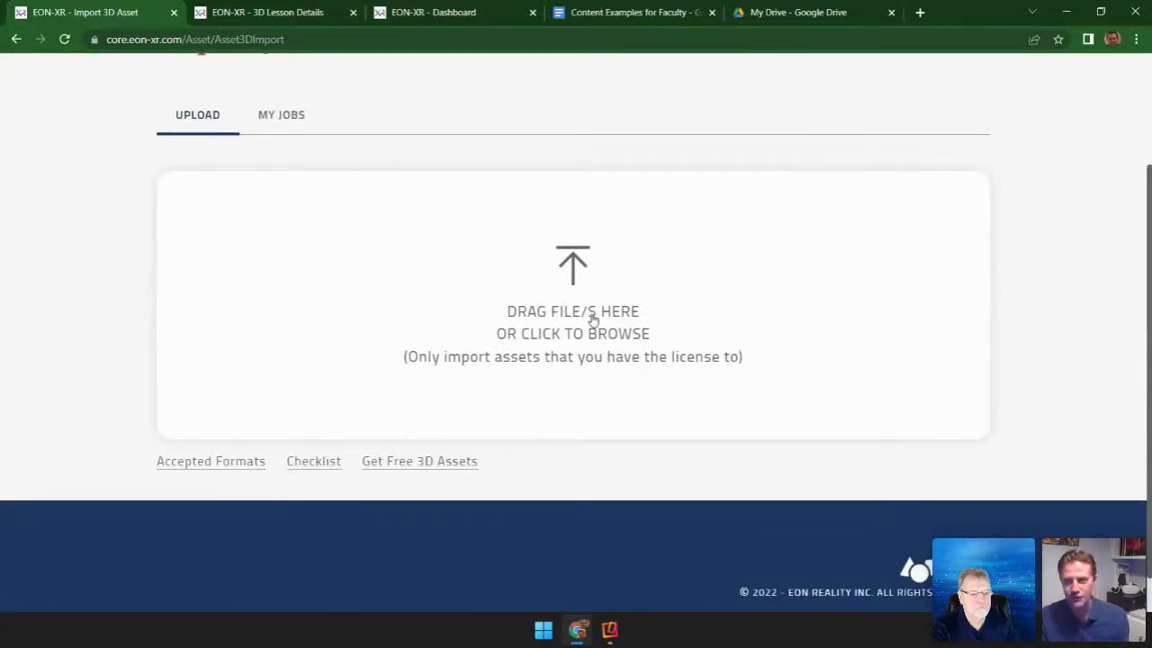
left_click(250, 462)
left_click_drag(759, 153, 750, 289)
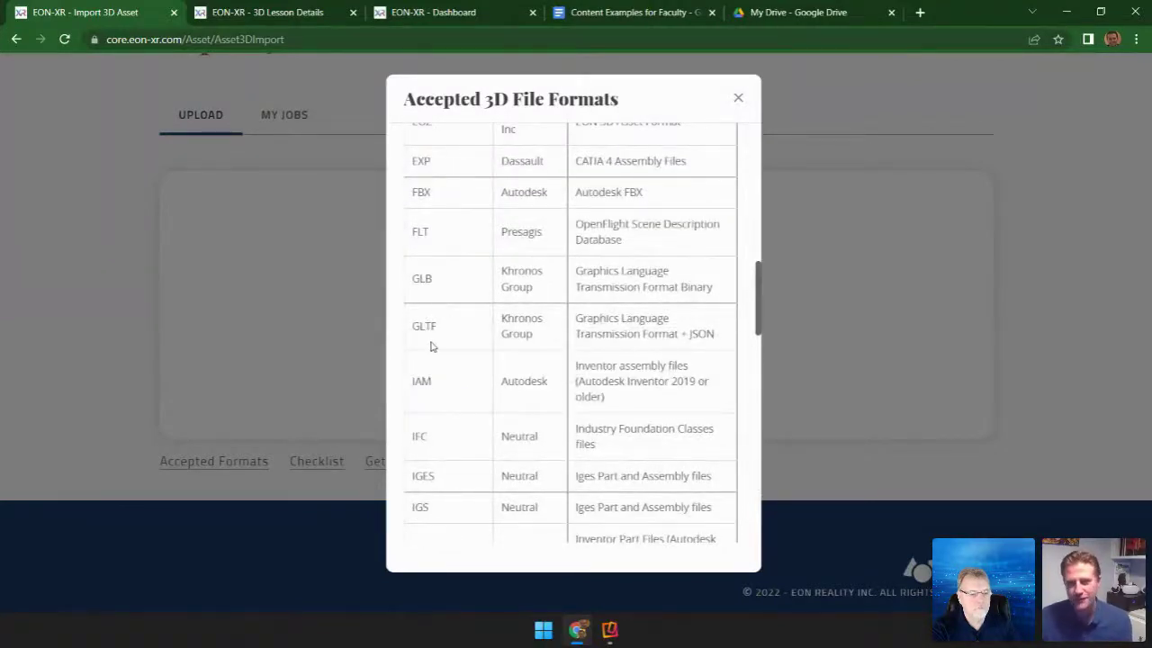
left_click(739, 99)
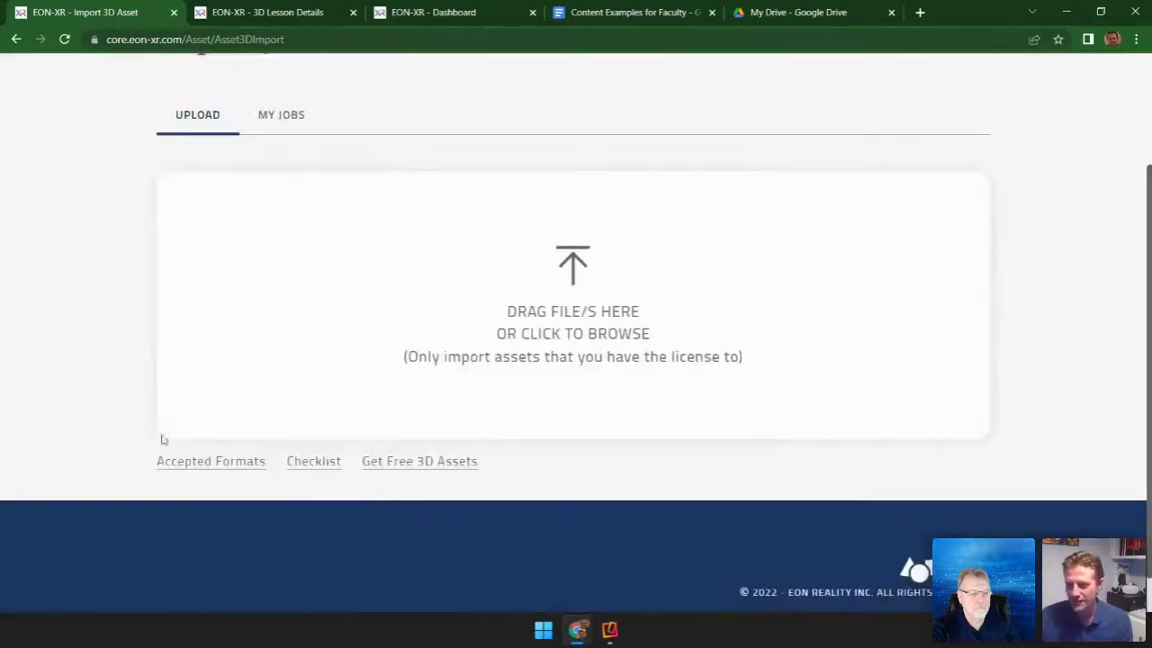
Open the quick guide for free 3D assets and go to Sketchfab's free 3D models page
left_click(405, 465)
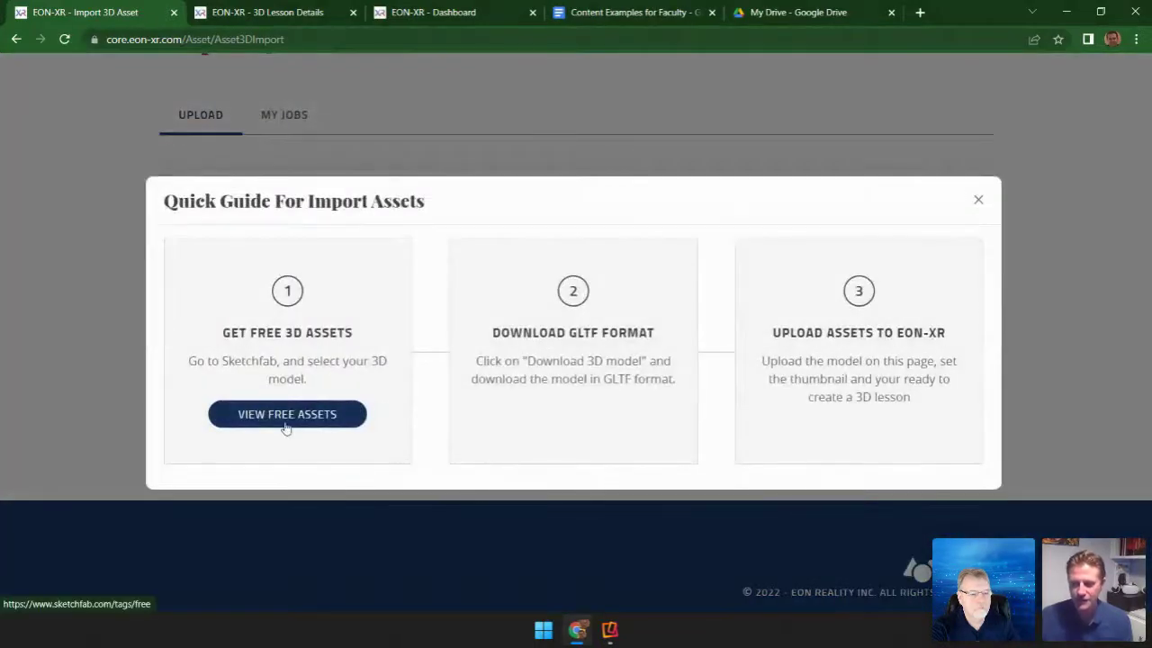
left_click(284, 423)
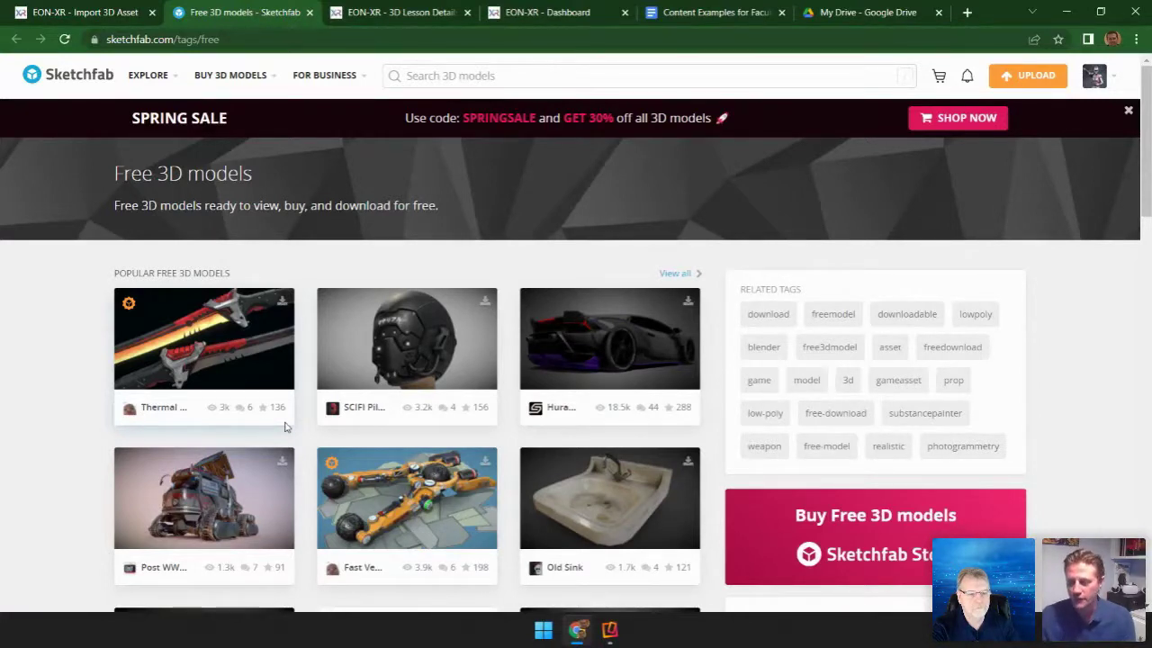
Find the Nissan Fairlady 300ZX (Z32) 1989 model on Sketchfab and download it in the autoconverted glTF format
scroll(360, 351, "down", 4)
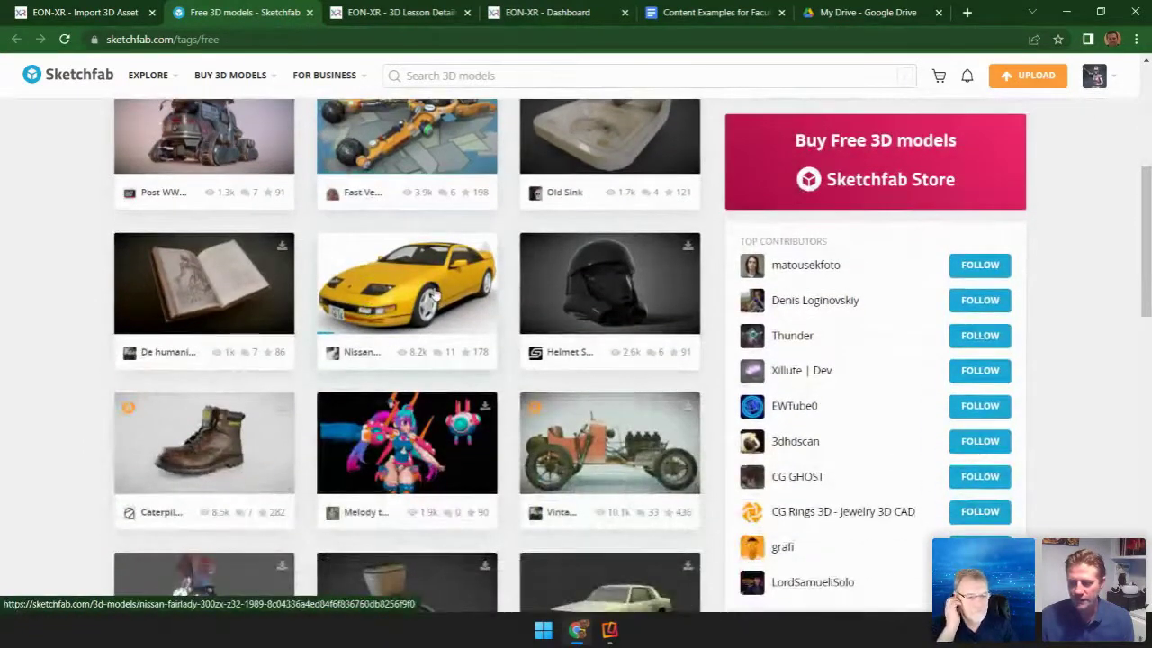
left_click(435, 294)
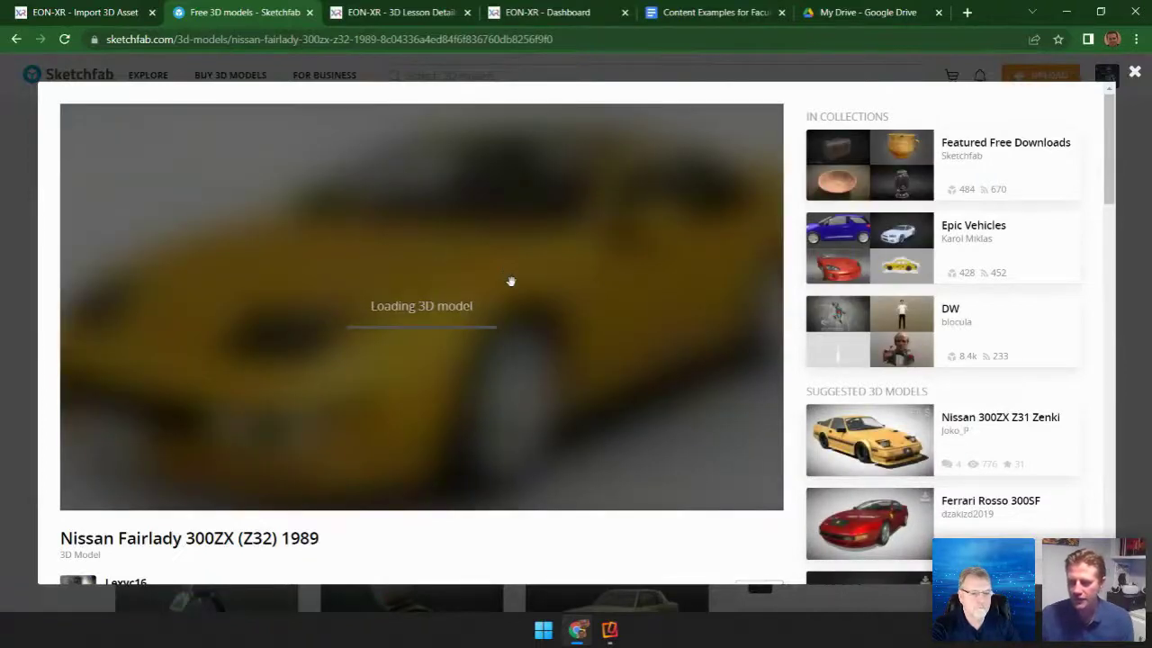
scroll(863, 304, "down", 3)
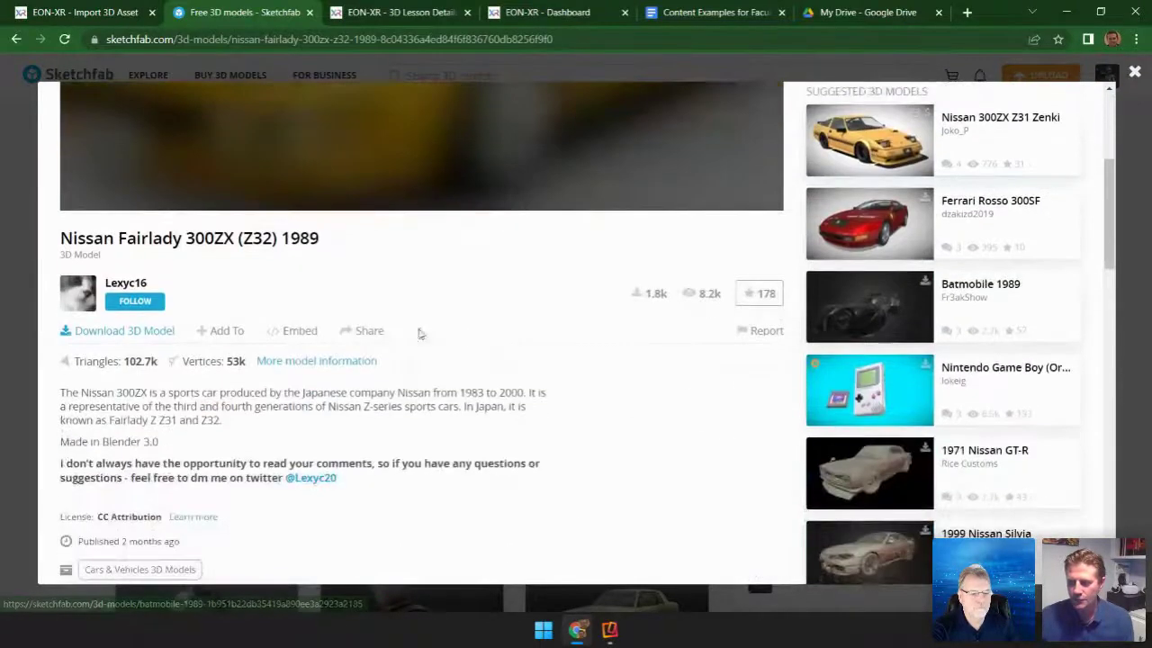
left_click(129, 333)
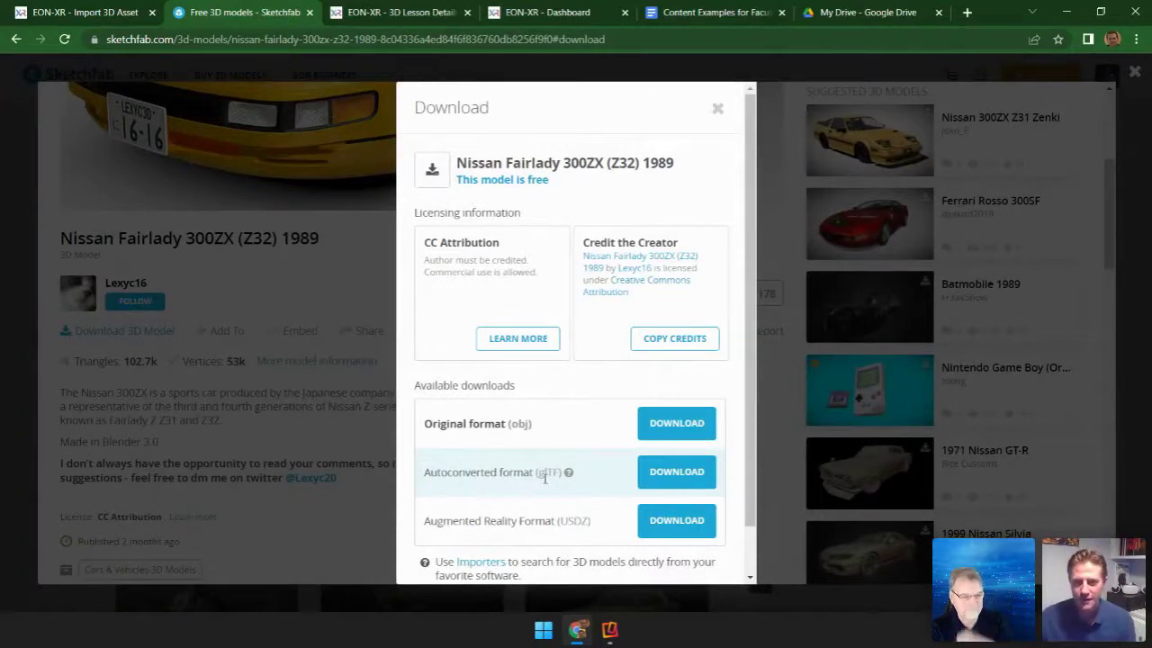
left_click(689, 474)
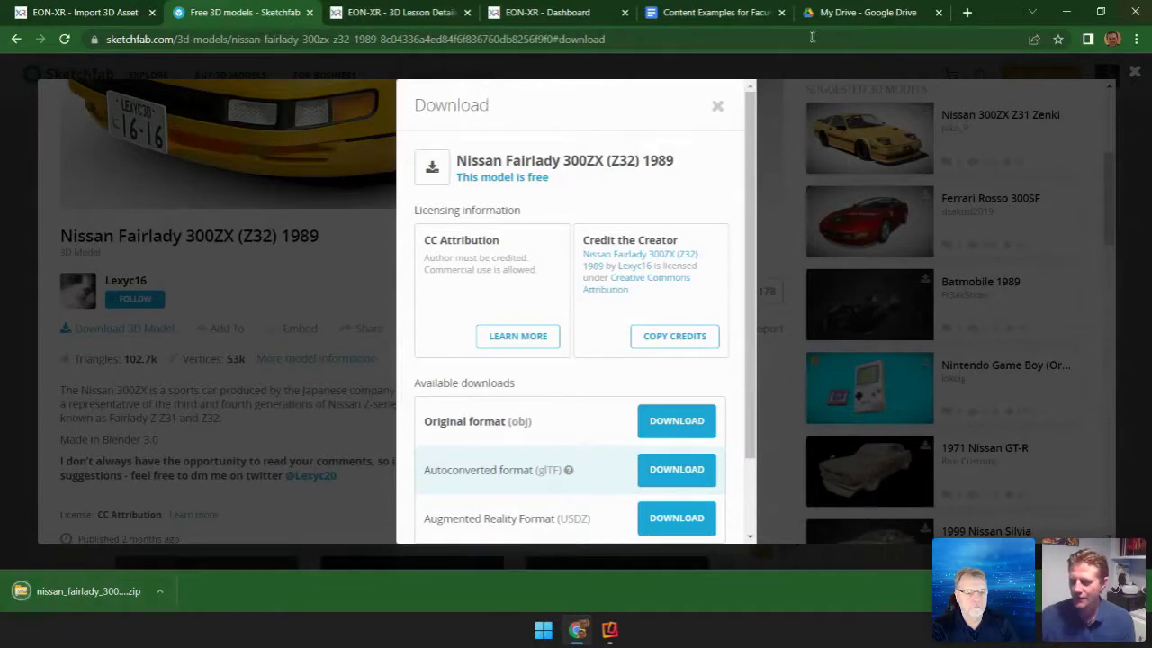
Load the downloaded Nissan Fairlady zip into the EON-XR Import 3D Asset page and process its unzipped files into a GLB
left_click(77, 11)
left_click(980, 177)
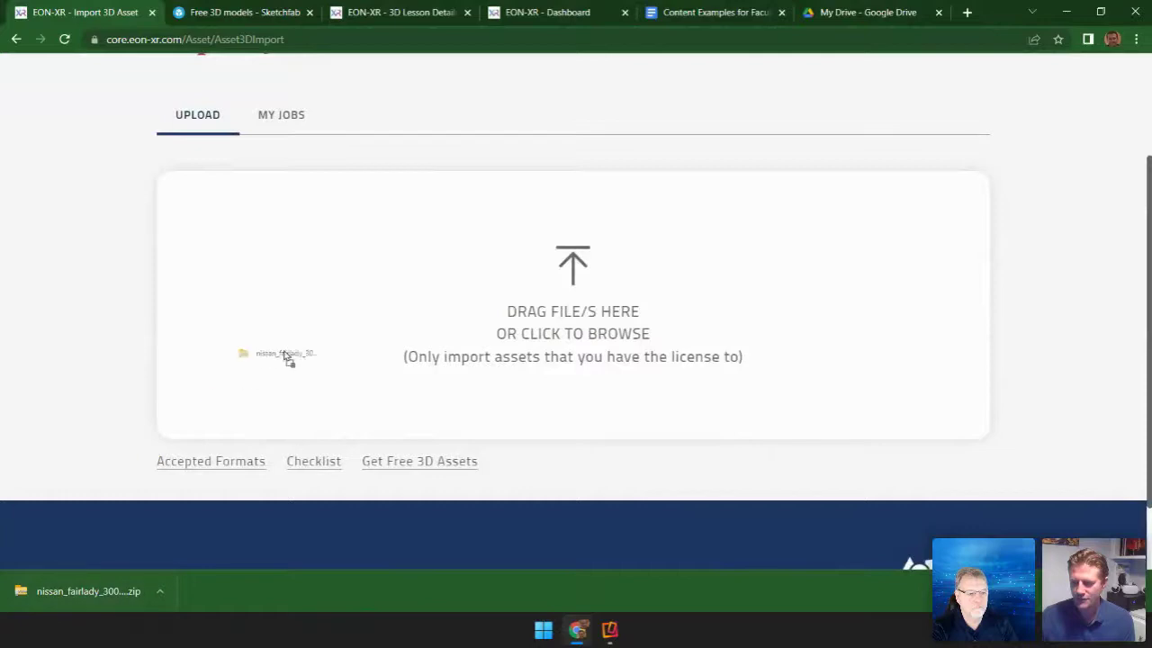
left_click_drag(583, 311, 583, 315)
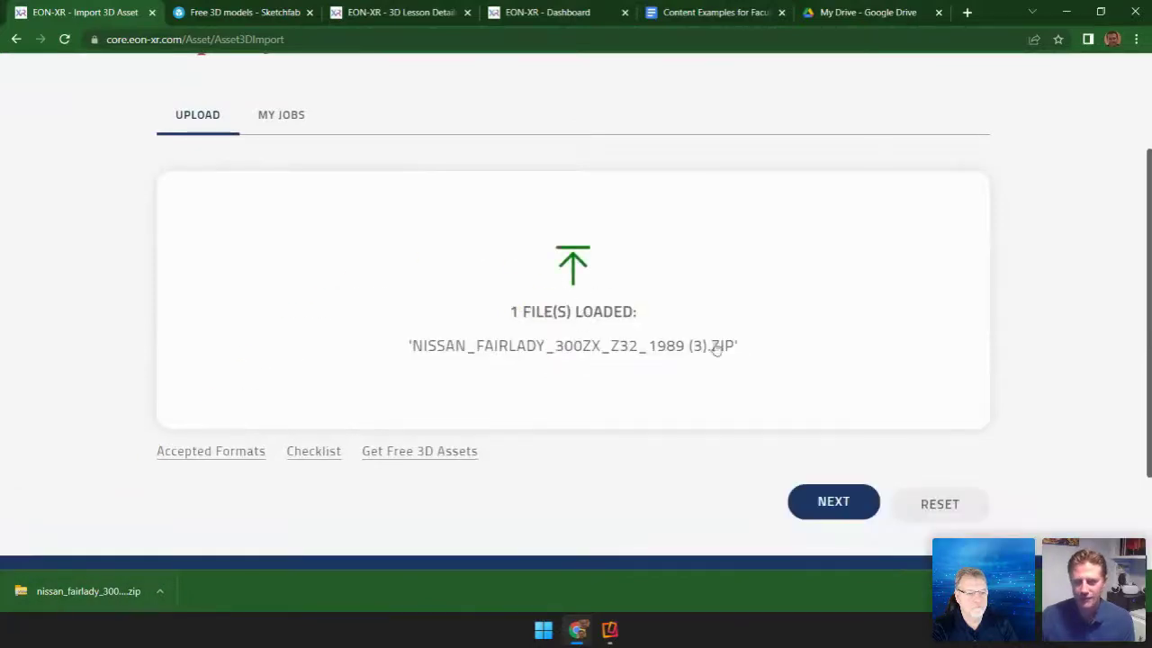
left_click(837, 503)
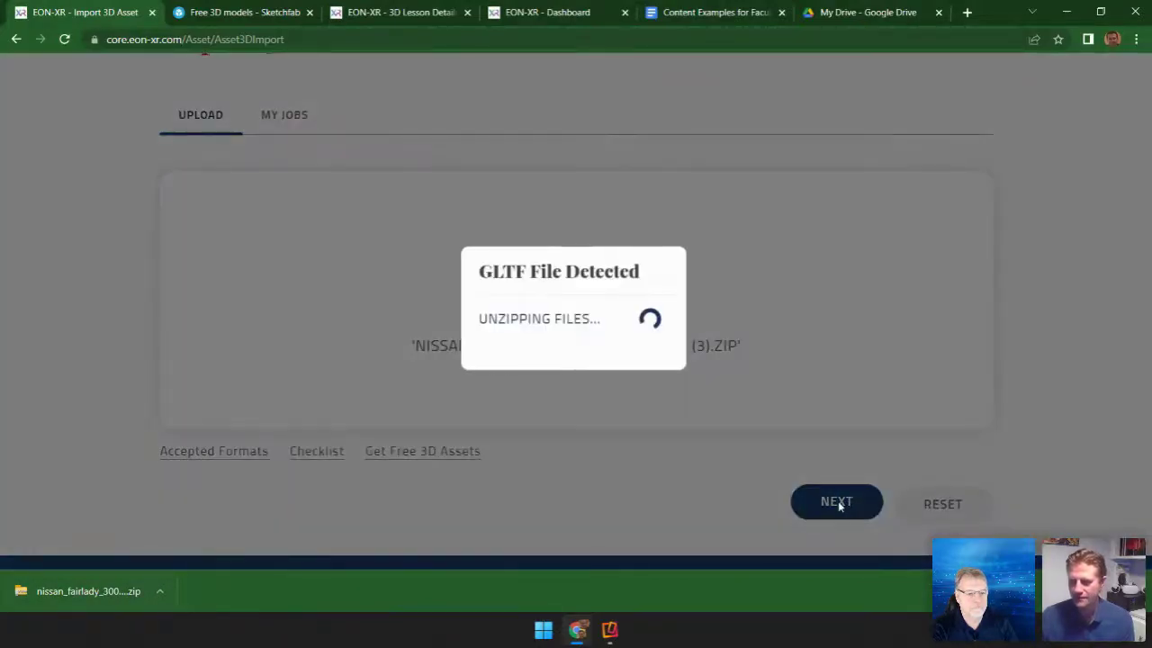
scroll(800, 411, "down", 3)
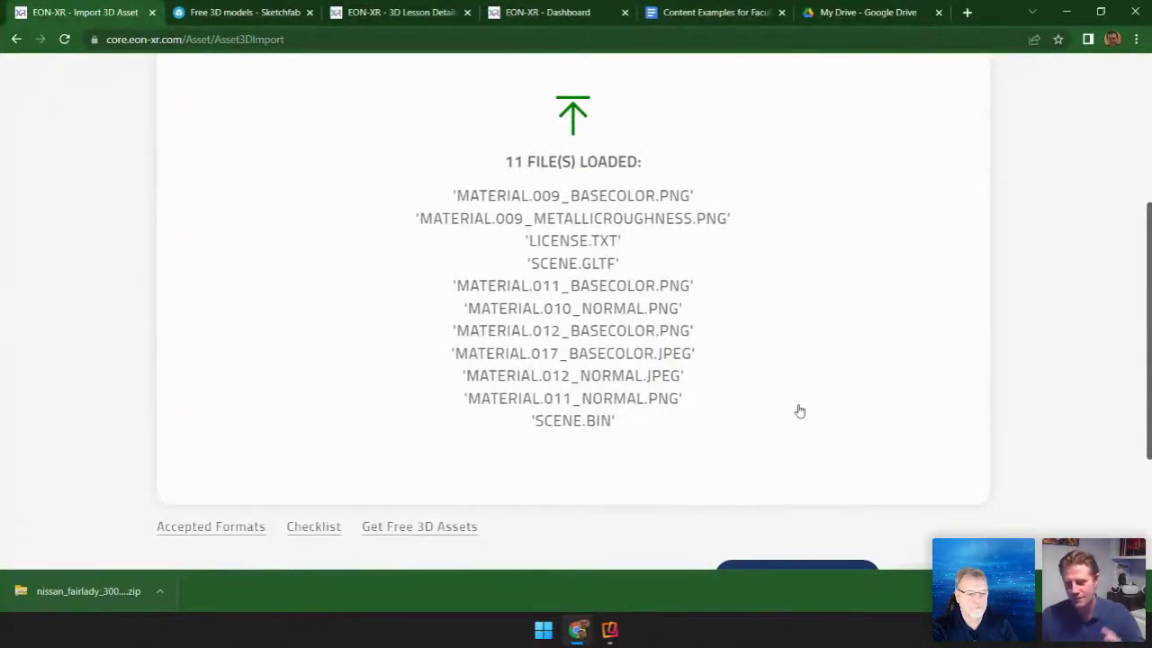
scroll(799, 410, "down", 2)
left_click(788, 429)
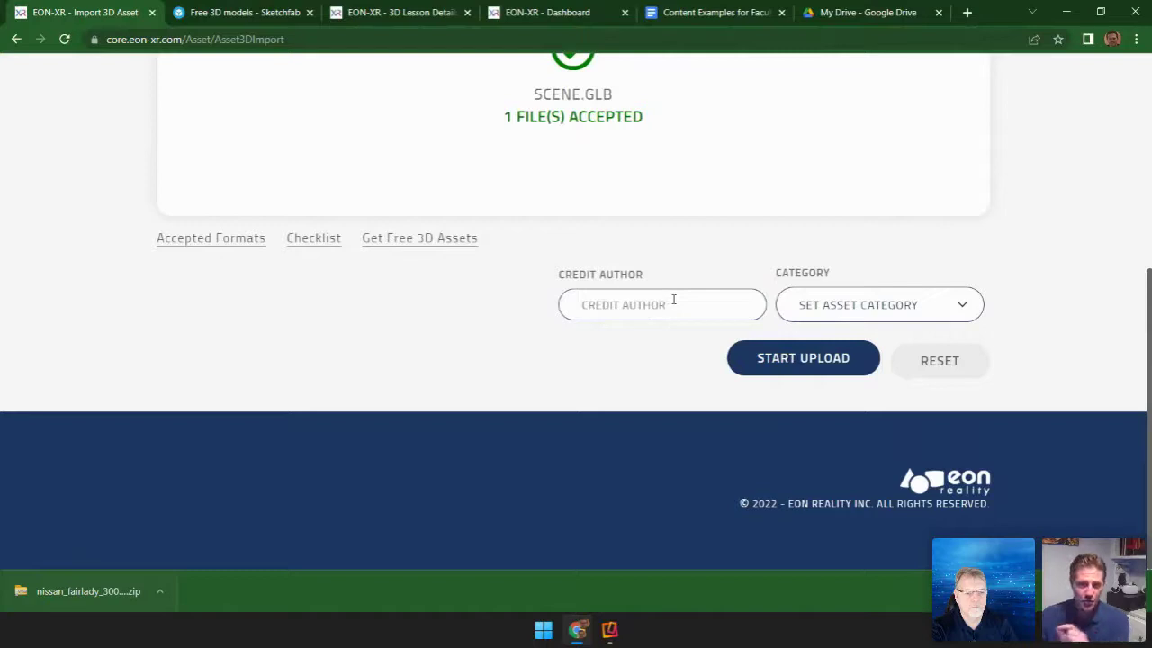
Set the asset category to Manufacturing & Industrial and start uploading the car model
left_click(828, 303)
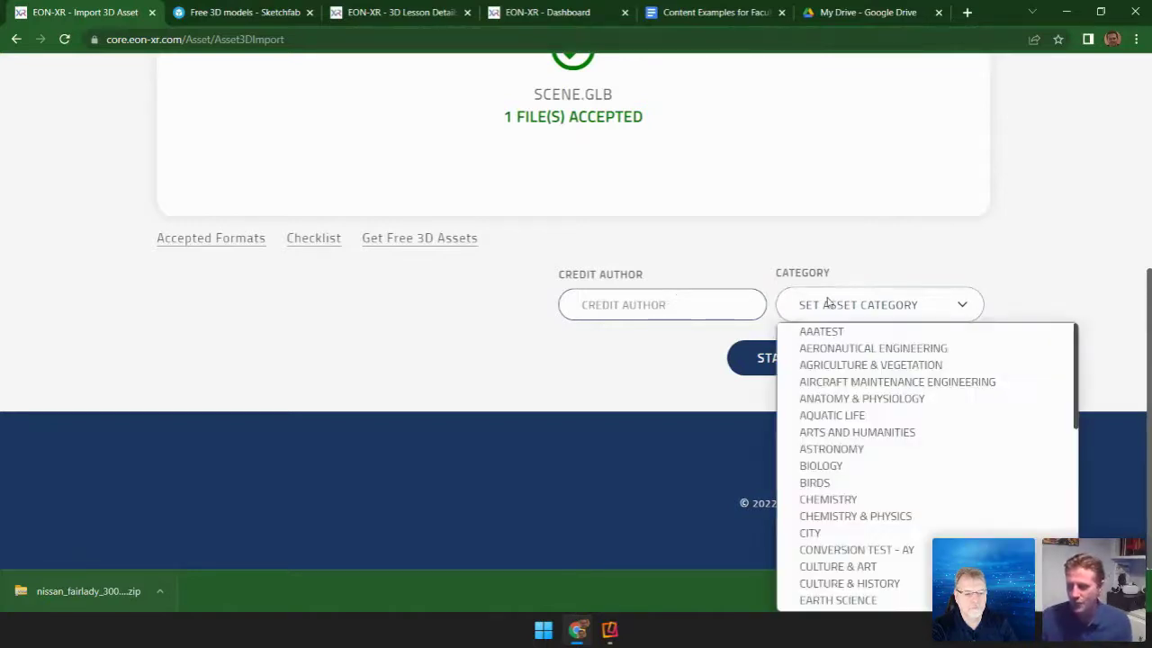
scroll(823, 397, "down", 4)
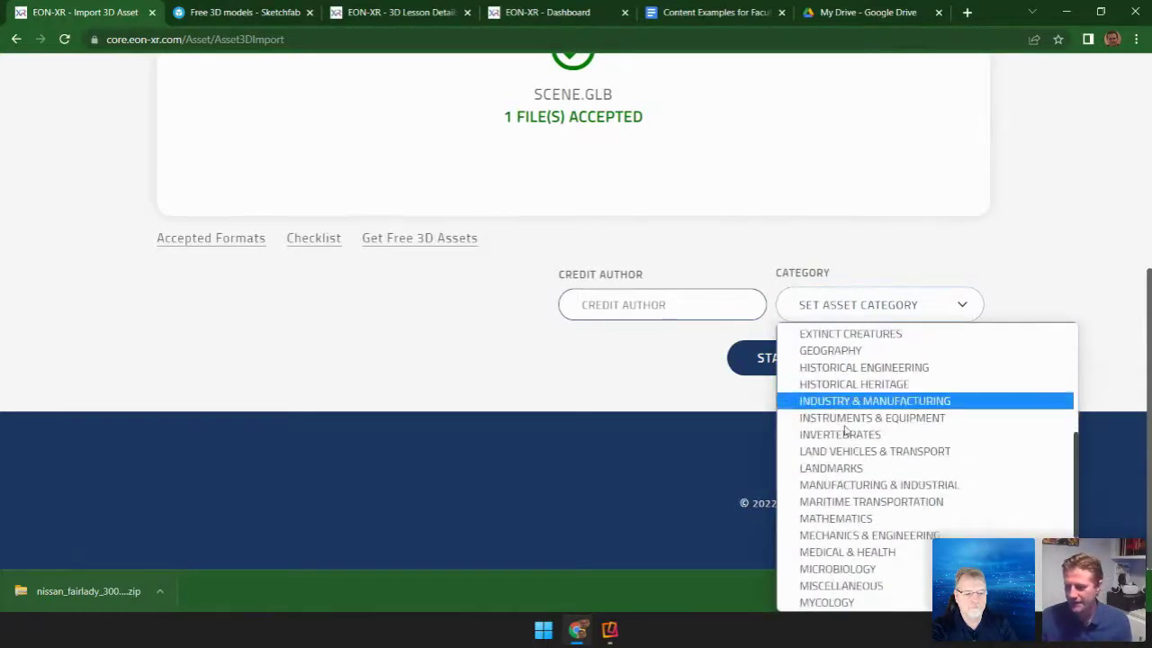
left_click(861, 486)
left_click(832, 357)
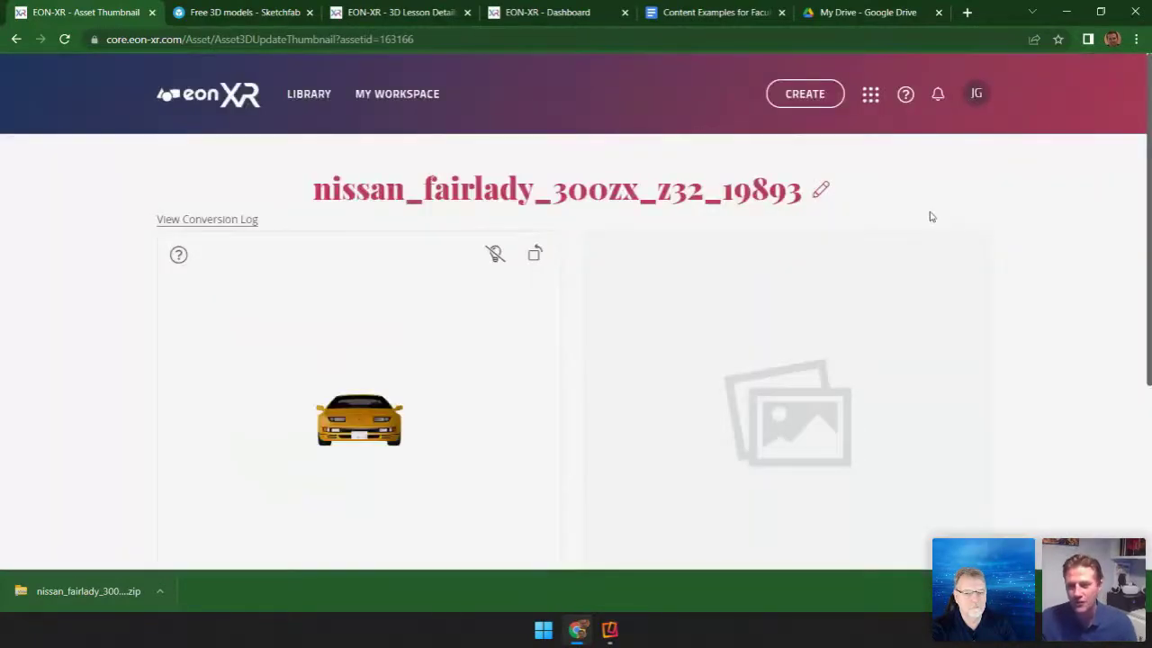
Take a snapshot of the car at an angled front view and save it as the asset's thumbnail
scroll(775, 354, "down", 2)
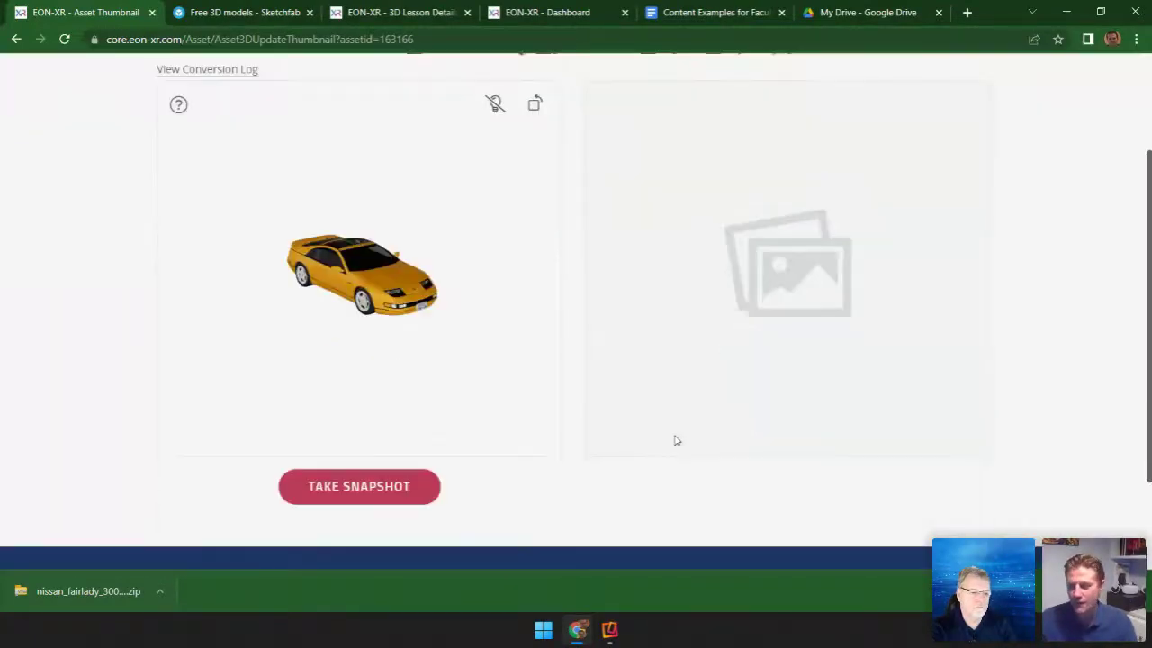
left_click(384, 491)
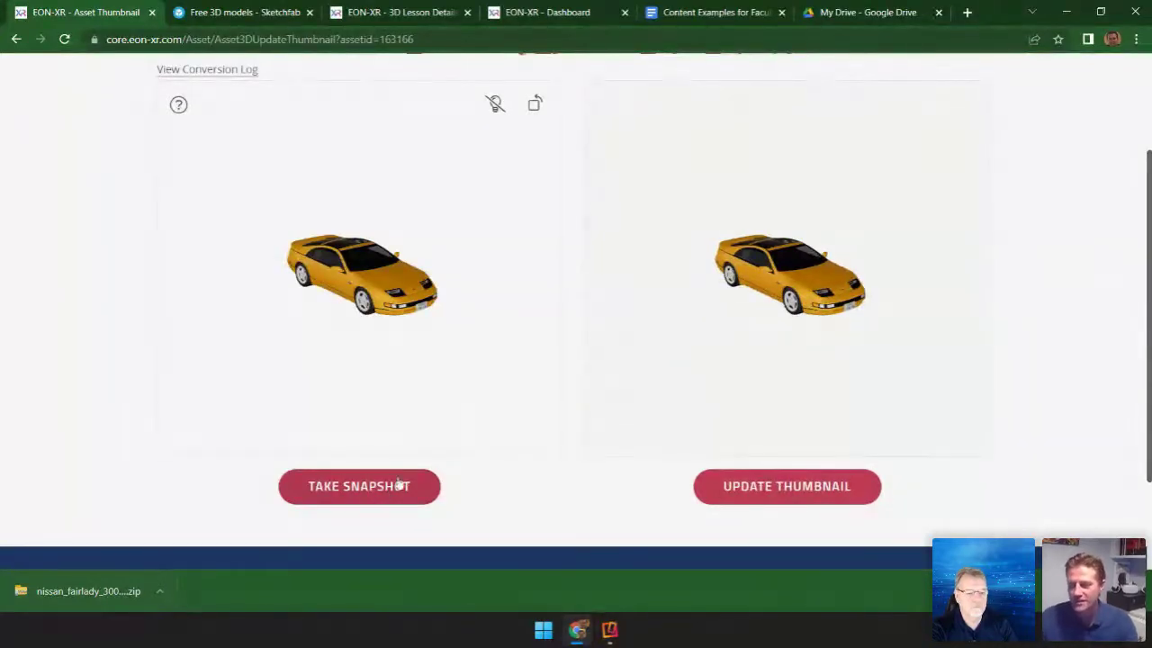
left_click(783, 493)
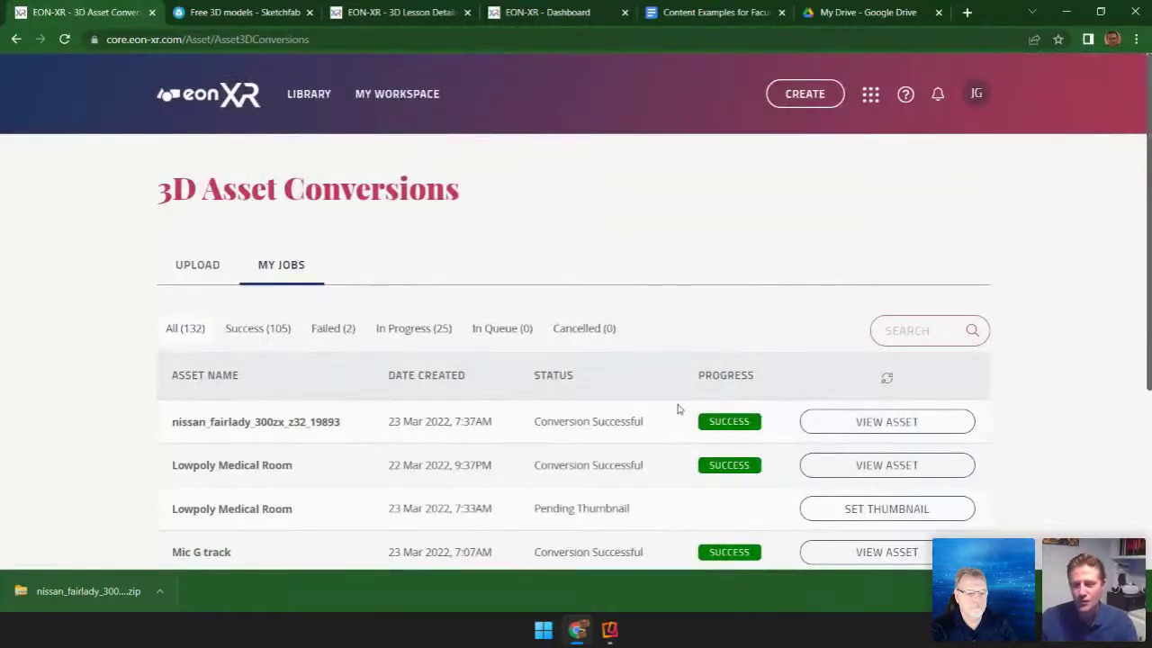
Open the converted Nissan asset's 1:1 scale settings and move the avatar clear of the car along the red axis
left_click(904, 429)
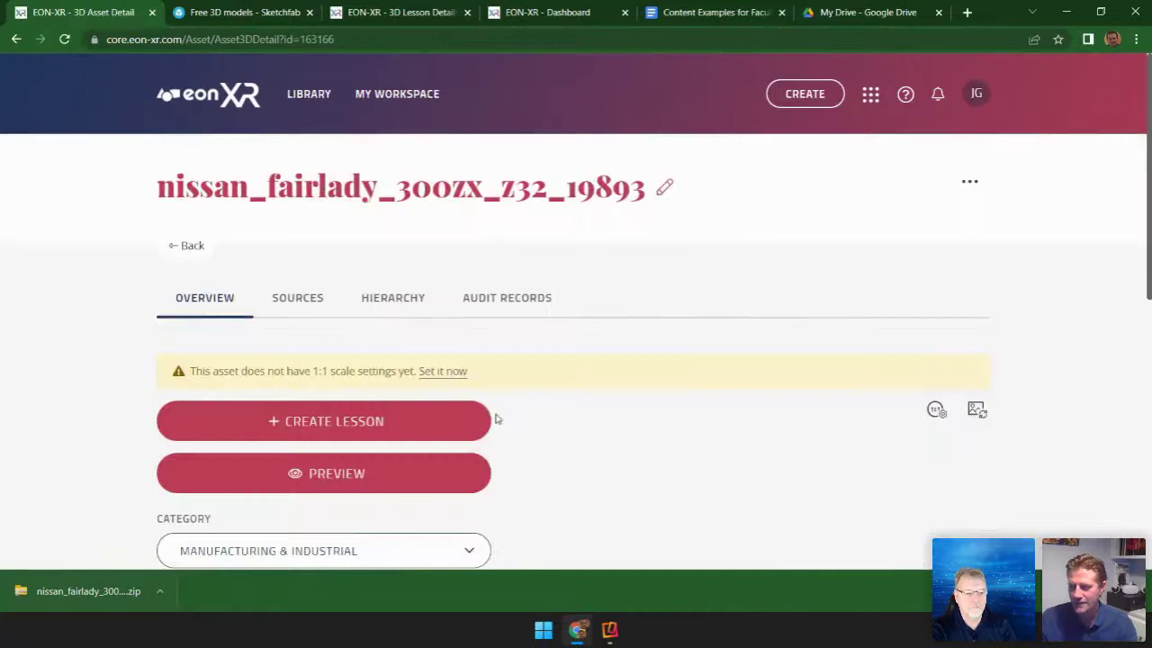
scroll(504, 418, "down", 2)
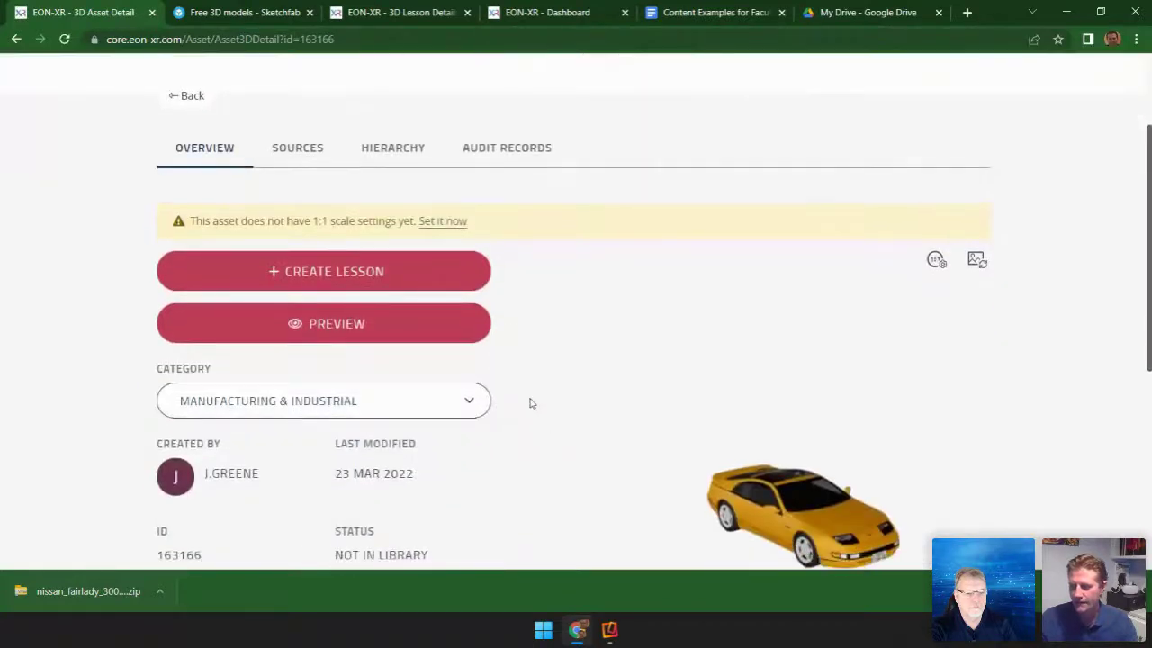
left_click(436, 223)
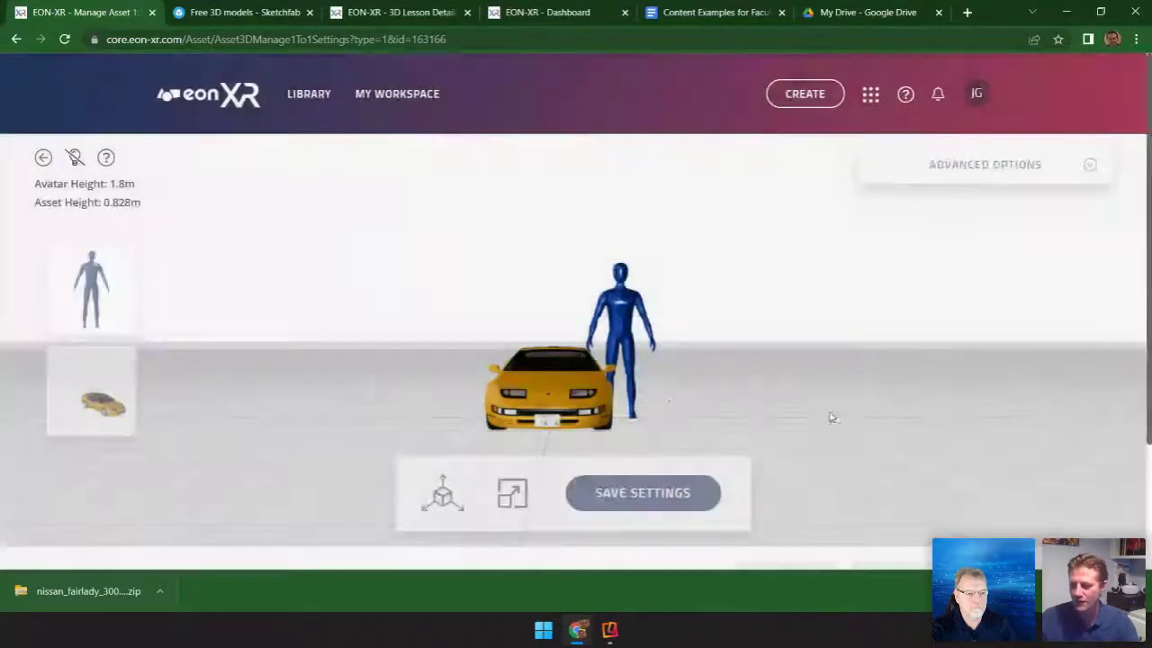
left_click(120, 300)
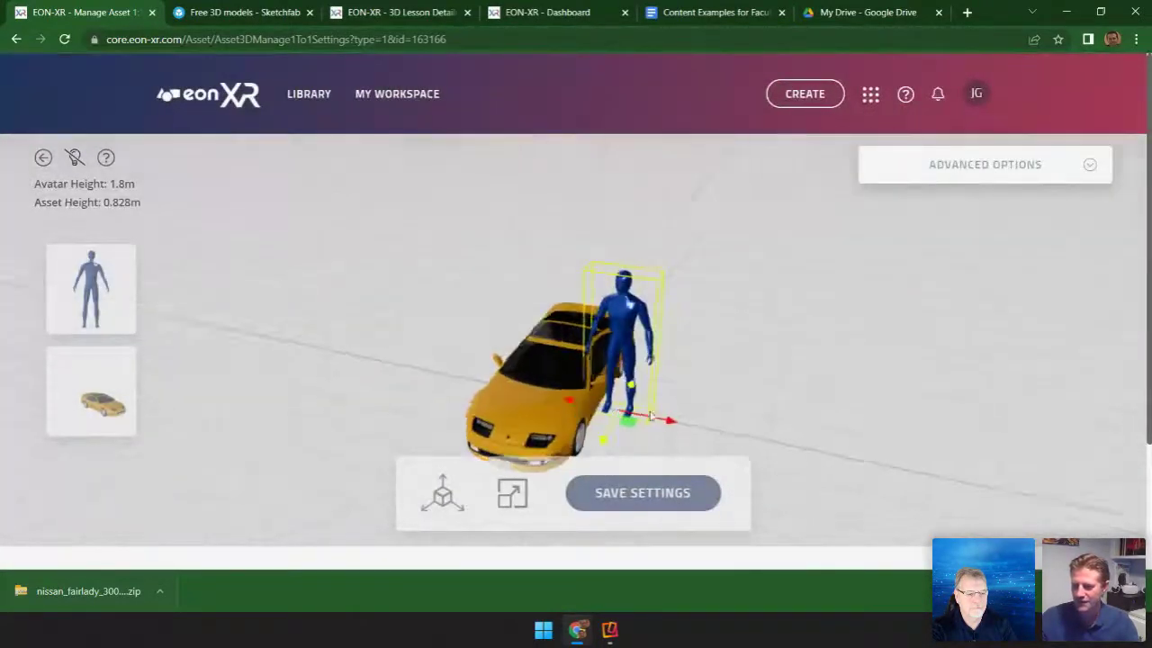
left_click_drag(641, 410, 715, 396)
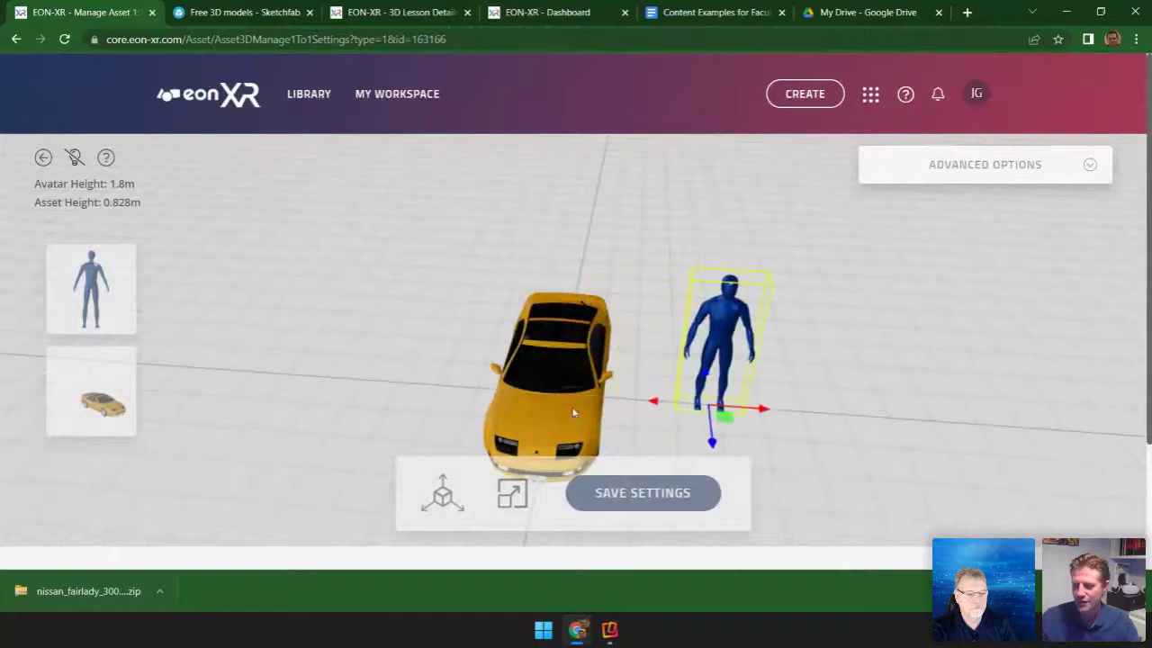
Adjust the car's scale relative to the human avatar and save the 1:1 settings
left_click(97, 399)
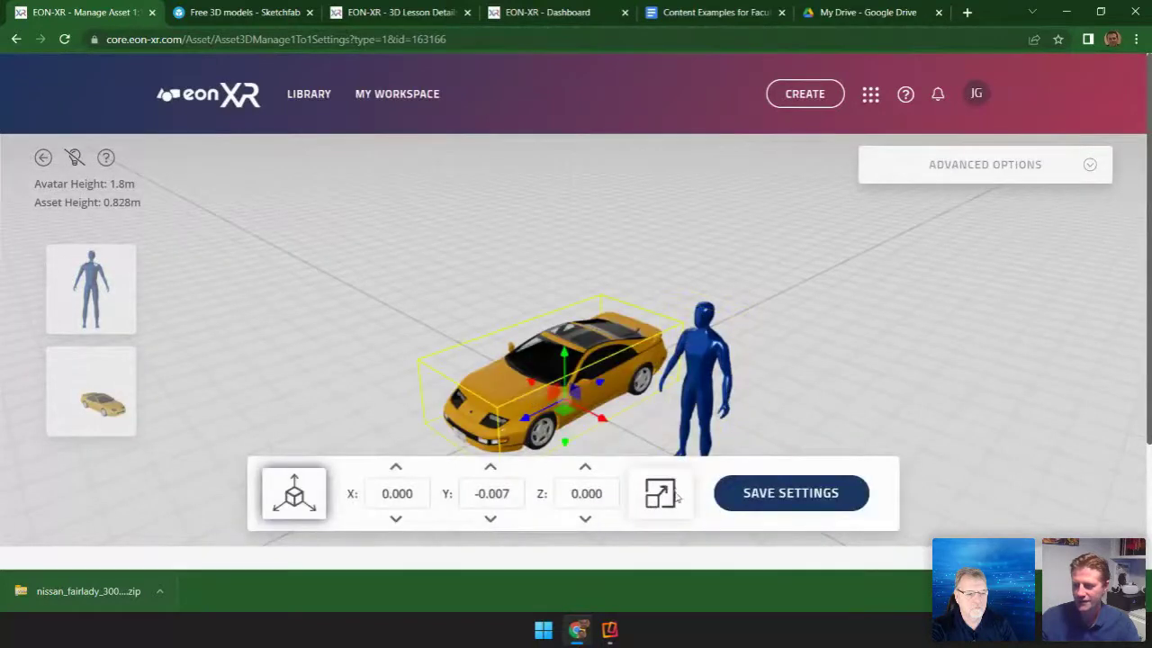
left_click(660, 494)
mouse_move(401, 429)
left_mouse_down()
mouse_move(401, 409)
mouse_move(402, 423)
left_mouse_up()
left_click(752, 494)
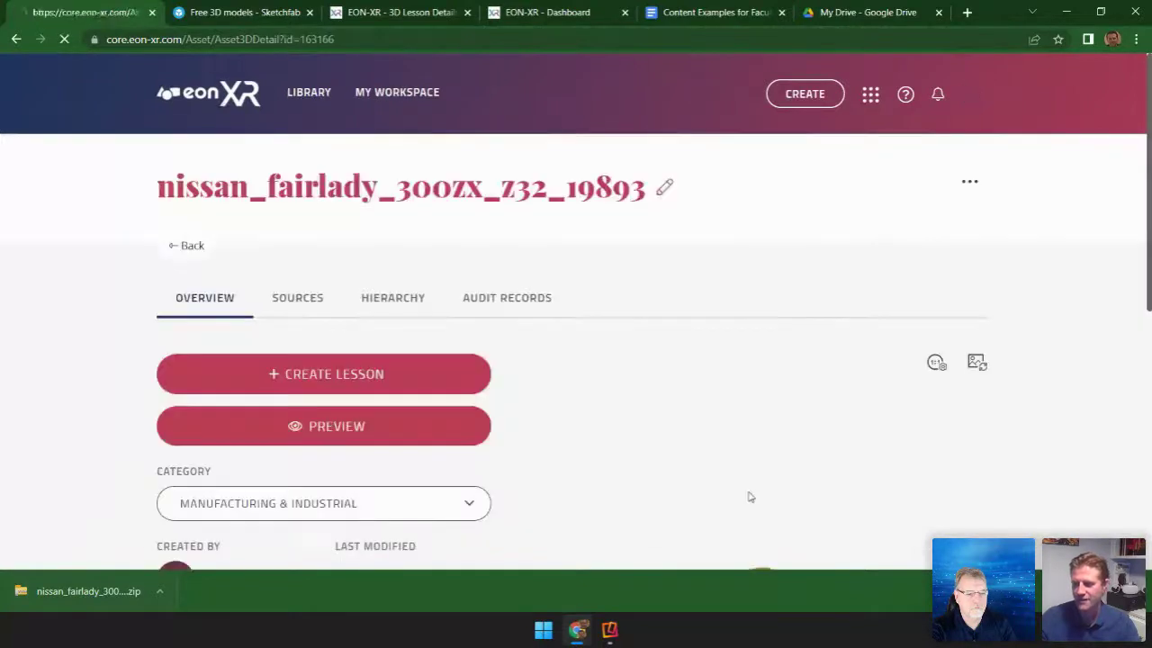
Create a lesson from the Nissan asset with the Demo category, build it and maximize the EON-XR desktop app window
left_click(384, 373)
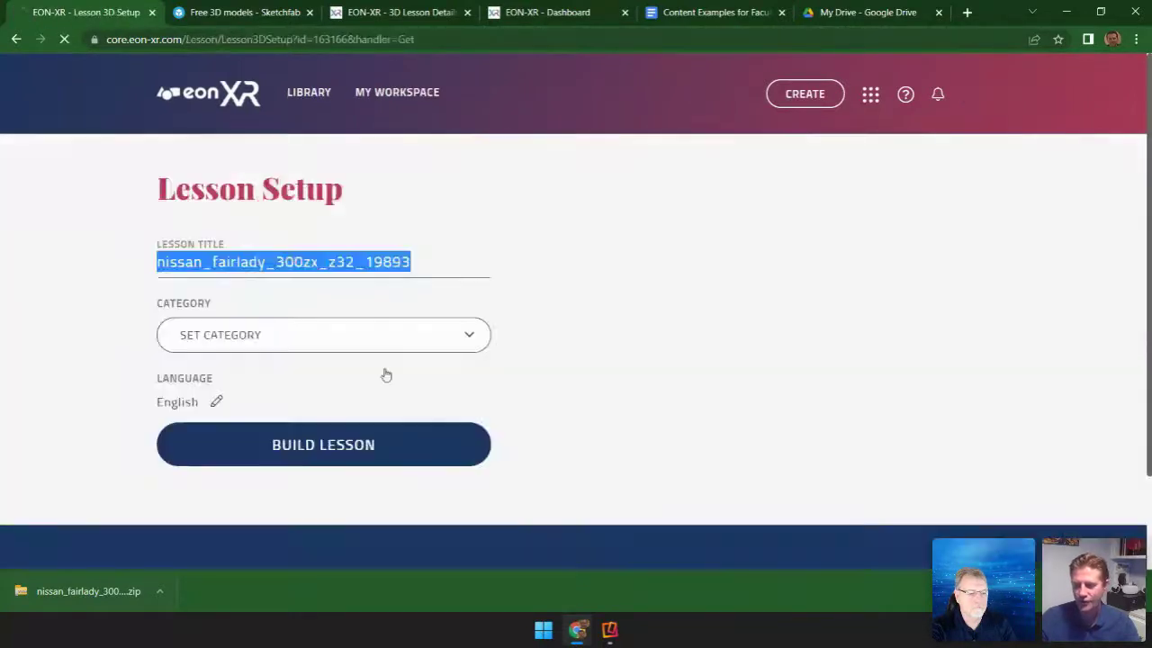
left_click(392, 335)
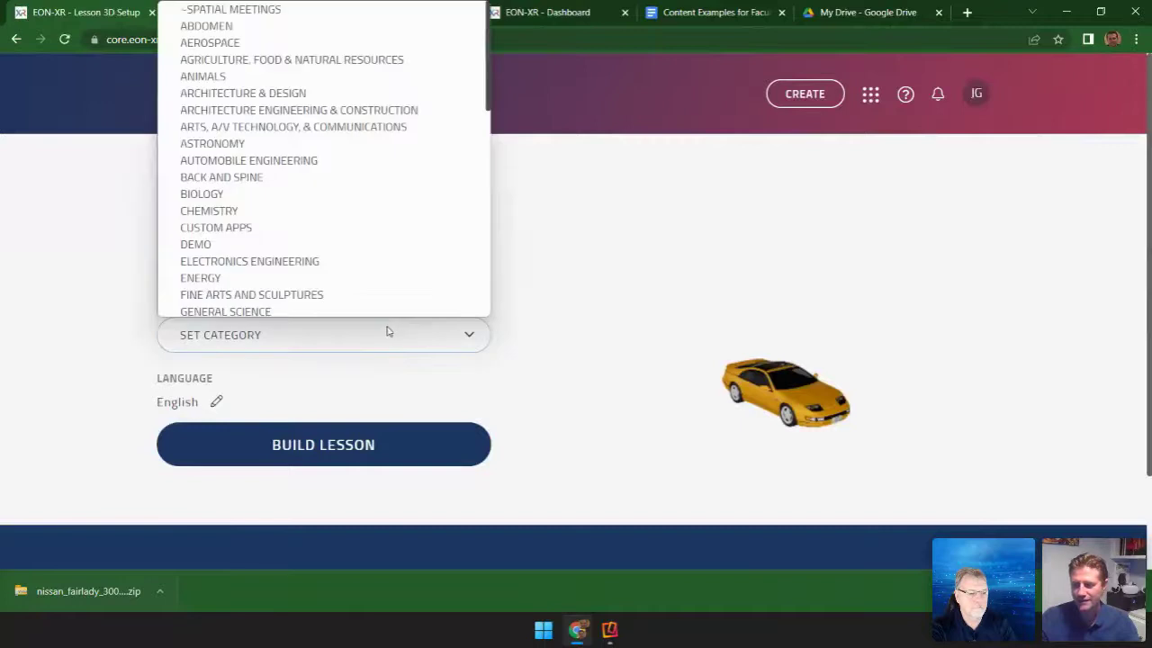
left_click(370, 247)
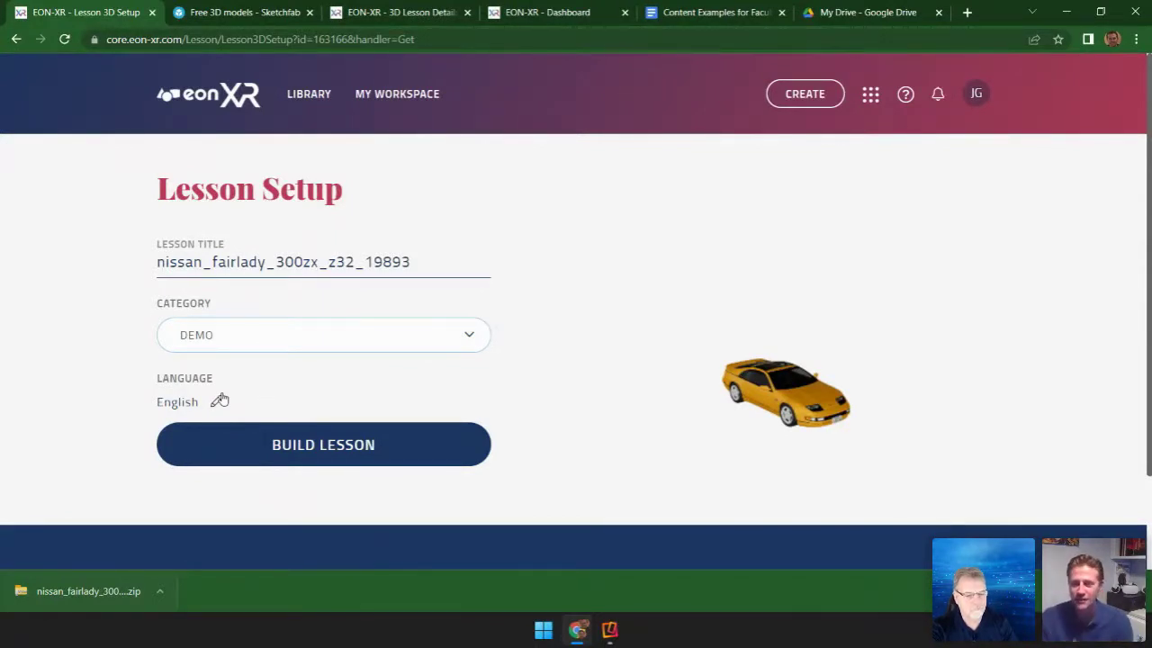
left_click(977, 95)
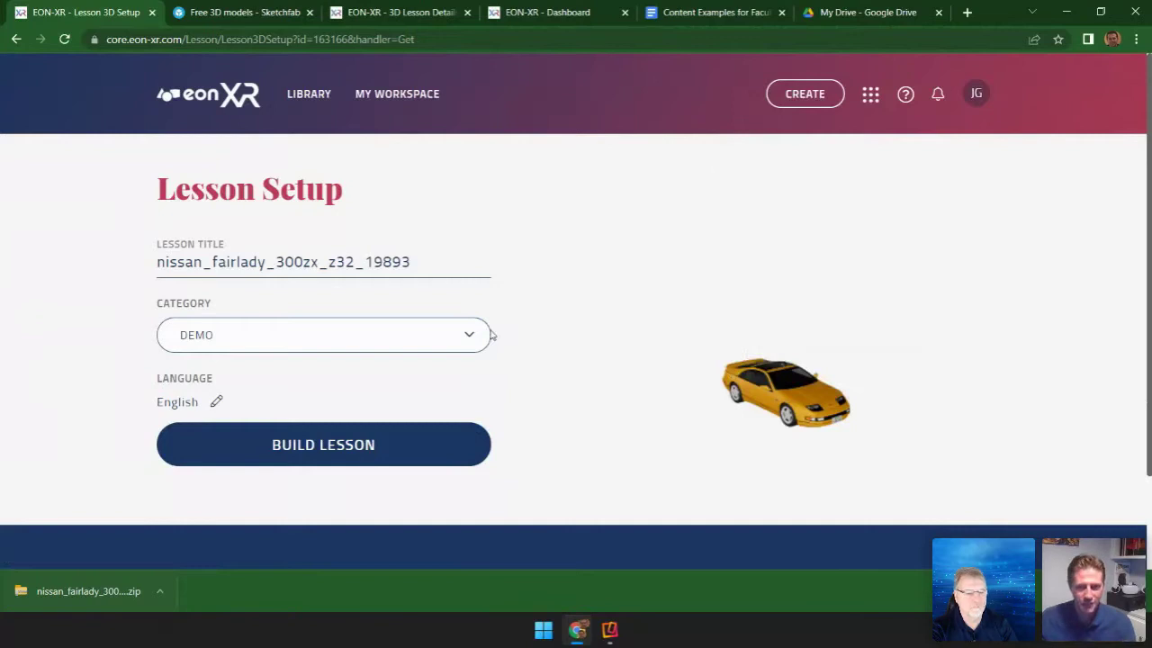
left_click(388, 442)
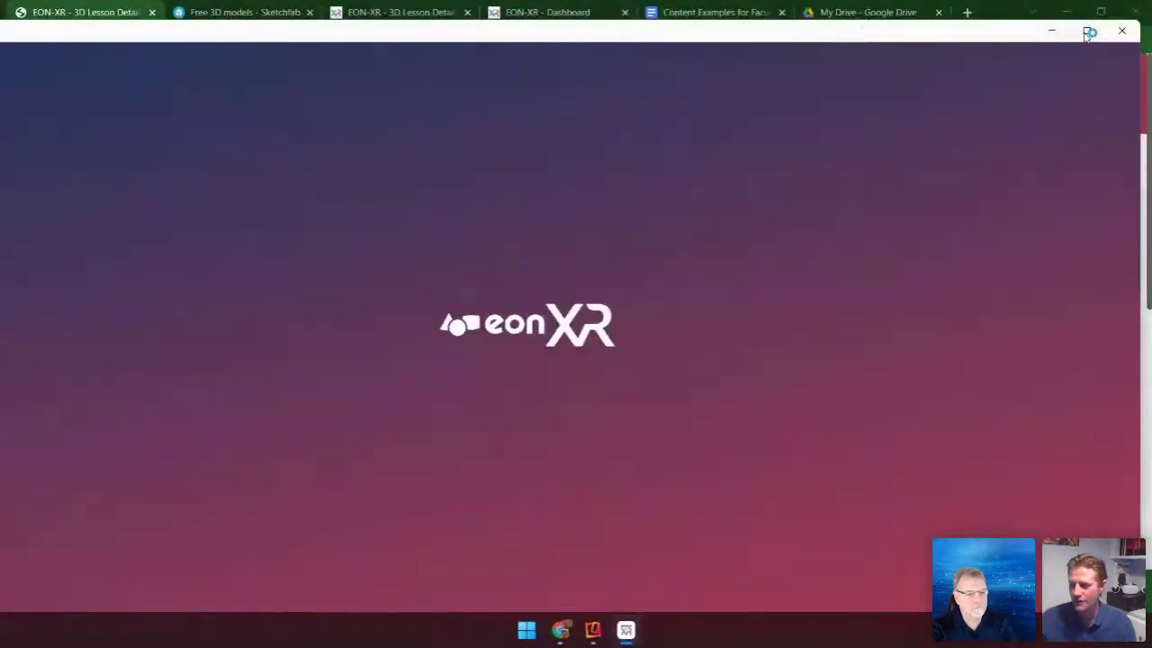
left_click(1085, 32)
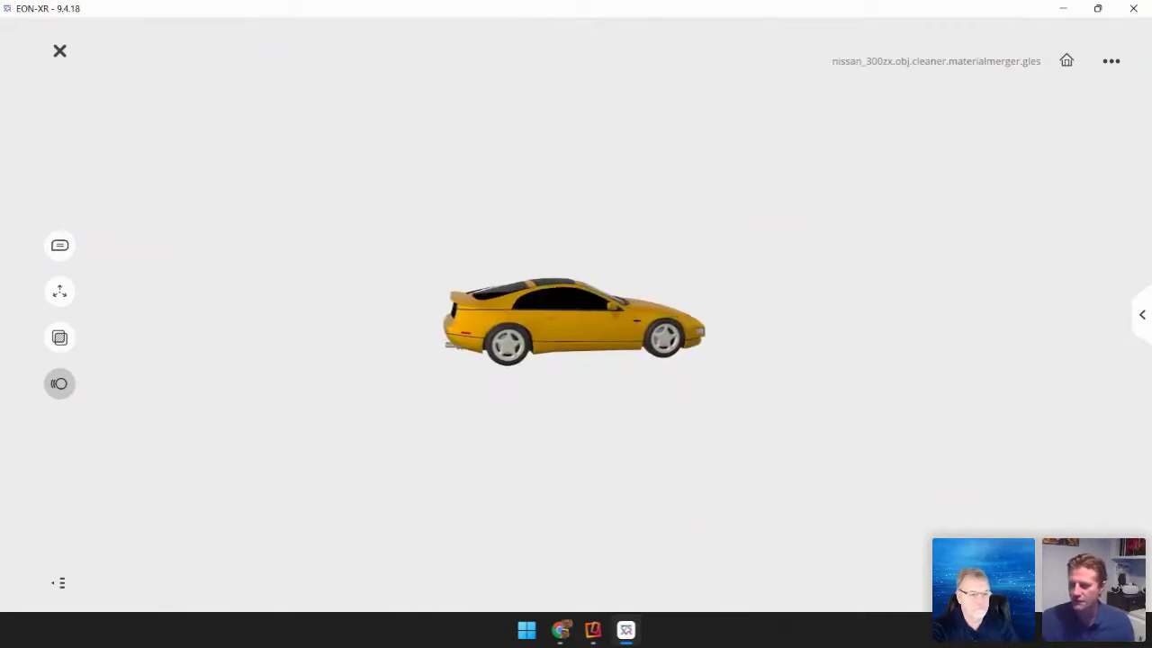
Show the car's part annotations in the lesson and delete all of them
left_click(69, 247)
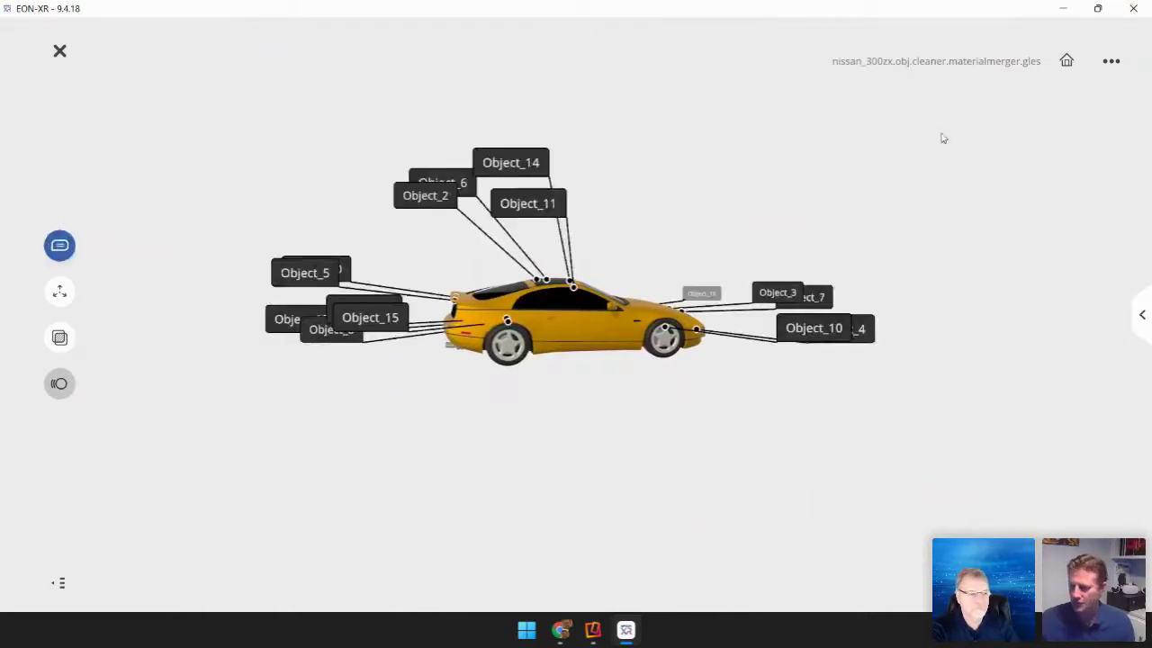
left_click(1109, 63)
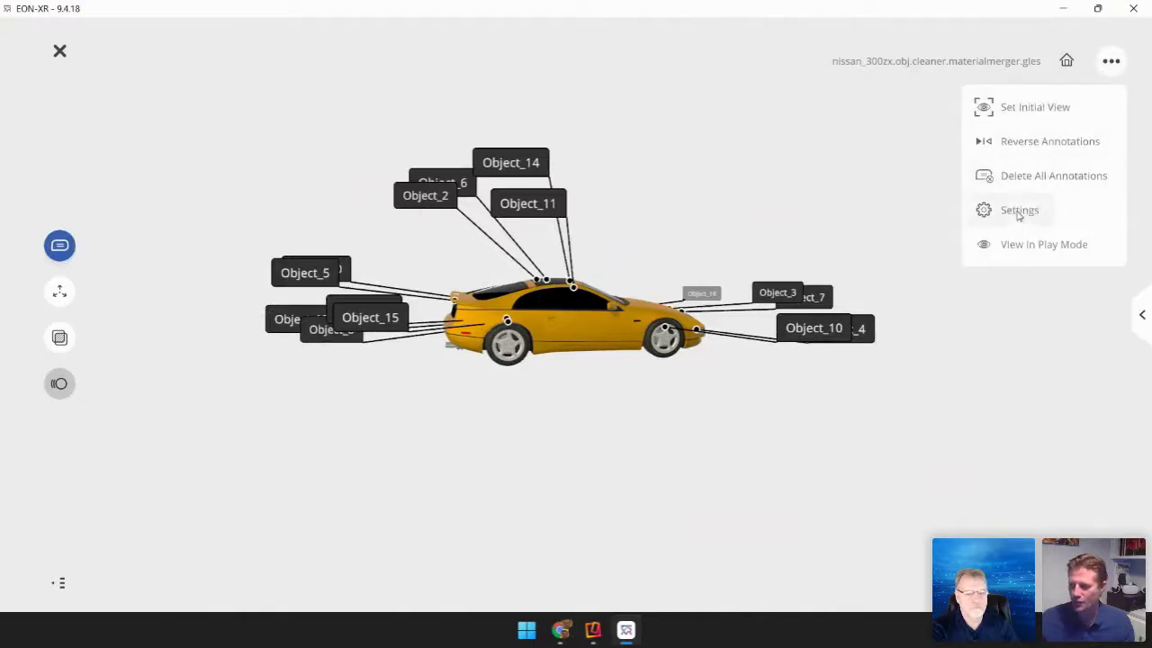
left_click(1015, 185)
left_click(677, 369)
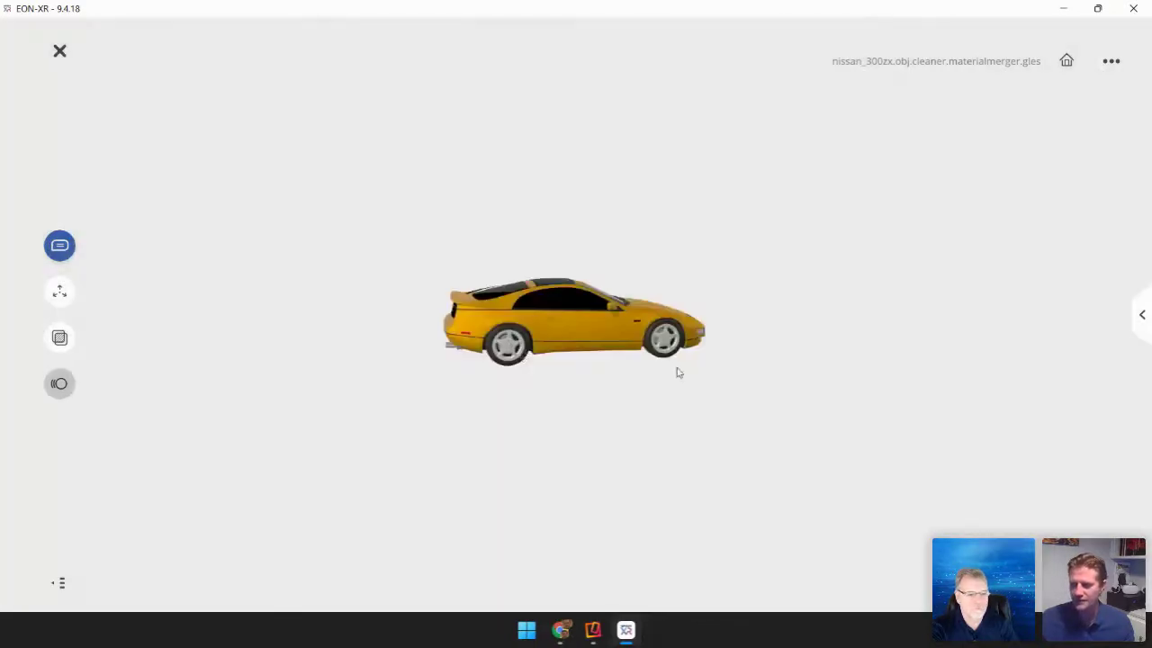
View the car's parts in exploded view, reassemble the model and turn annotation display back on
left_click(59, 291)
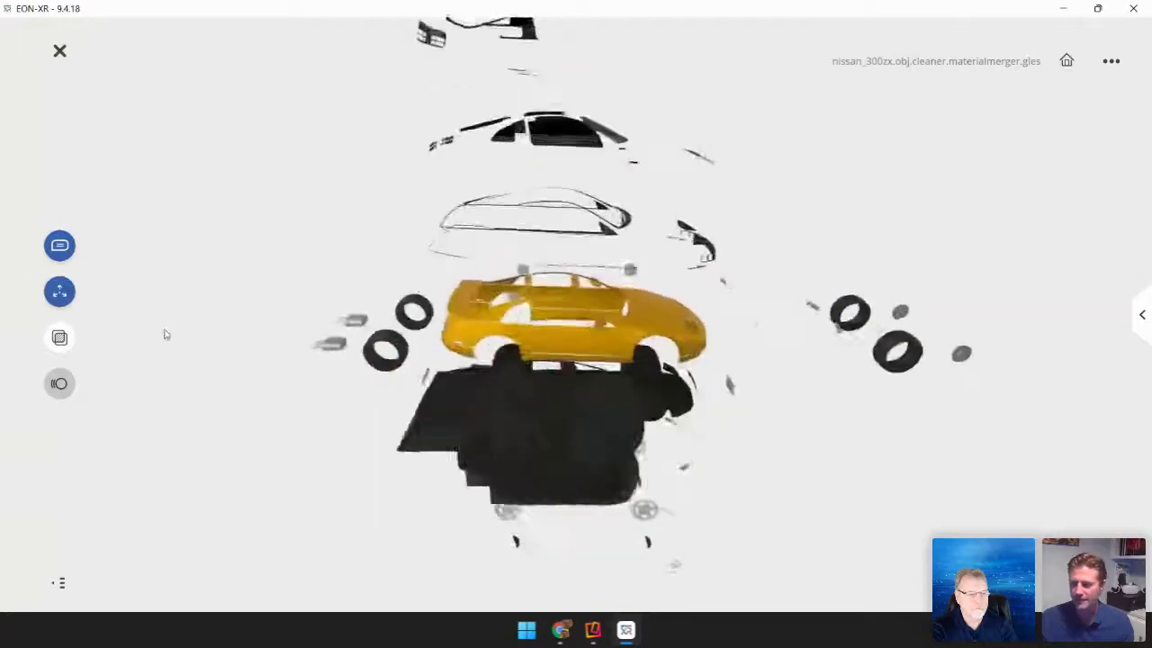
left_click(59, 291)
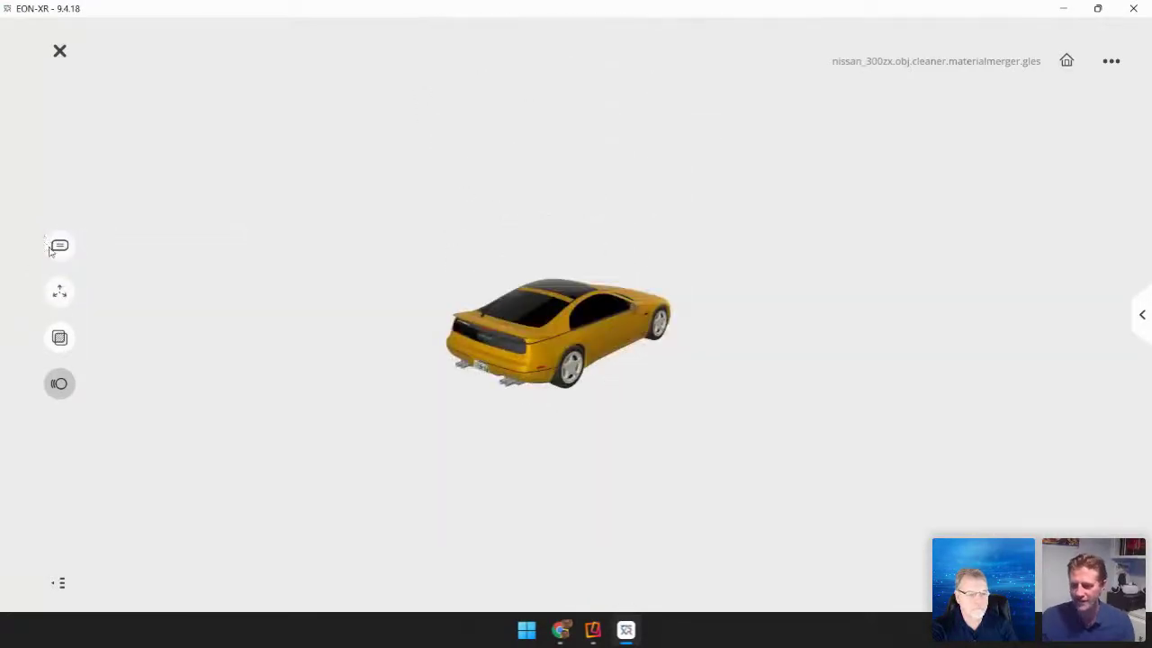
left_click(58, 253)
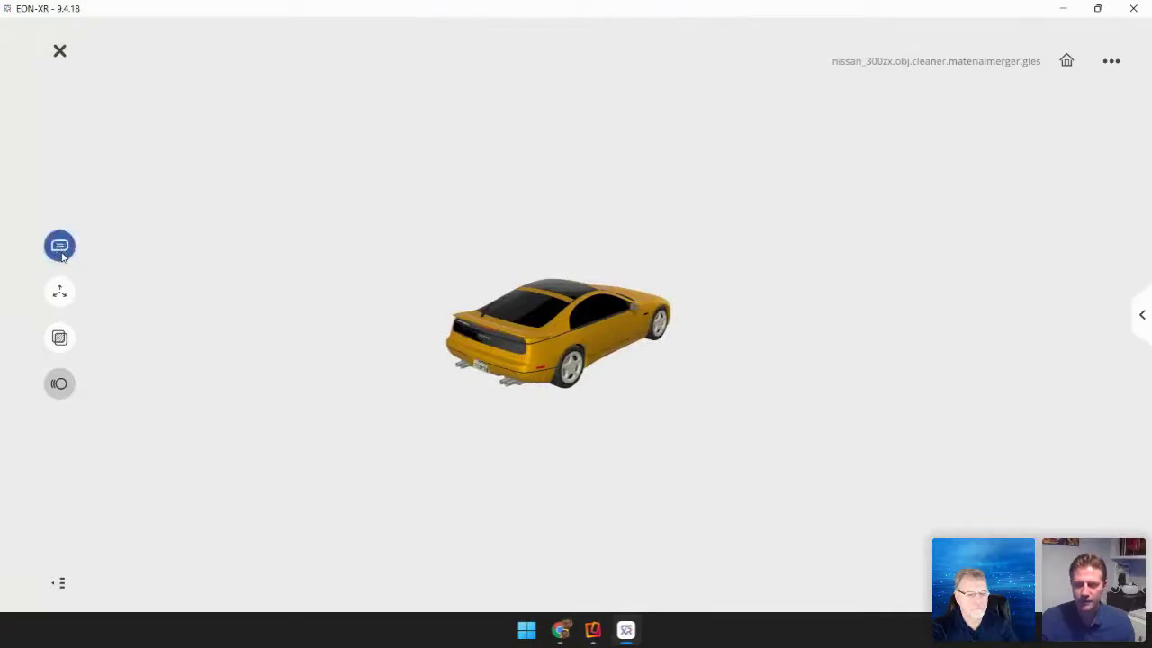
Show the car's parts in exploded view, then exit the lesson and return to its web page
left_click(59, 292)
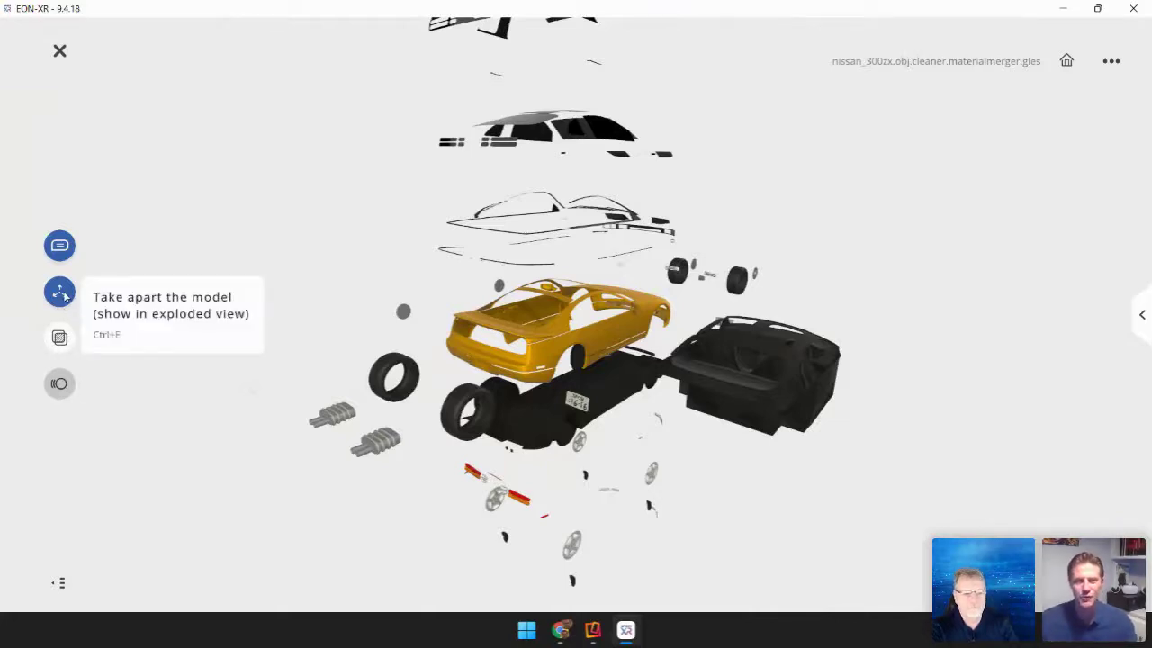
left_click(59, 51)
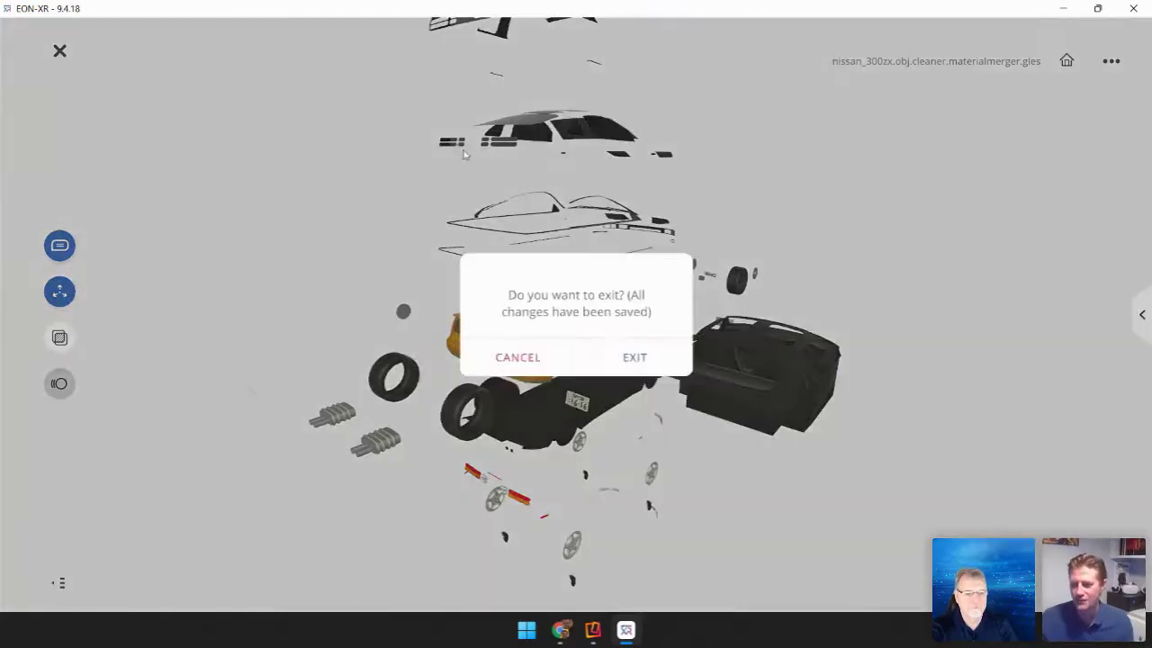
left_click(627, 372)
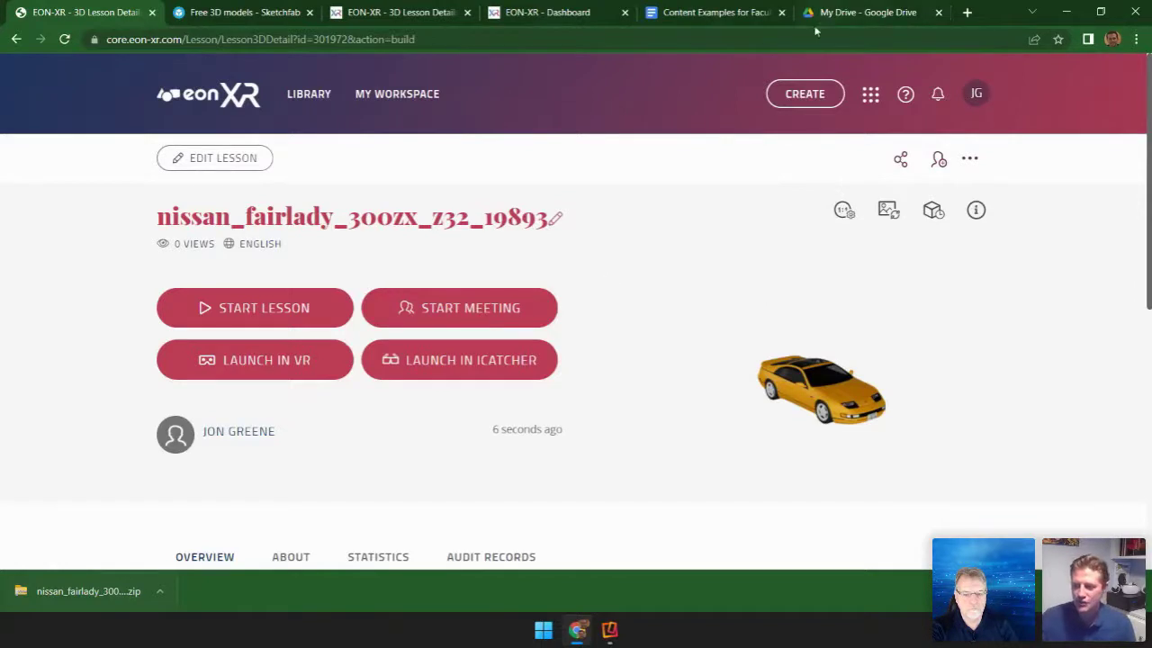
Browse the Library and My Workspace, comparing where the Nissan model is listed under assets and lessons
left_click(326, 95)
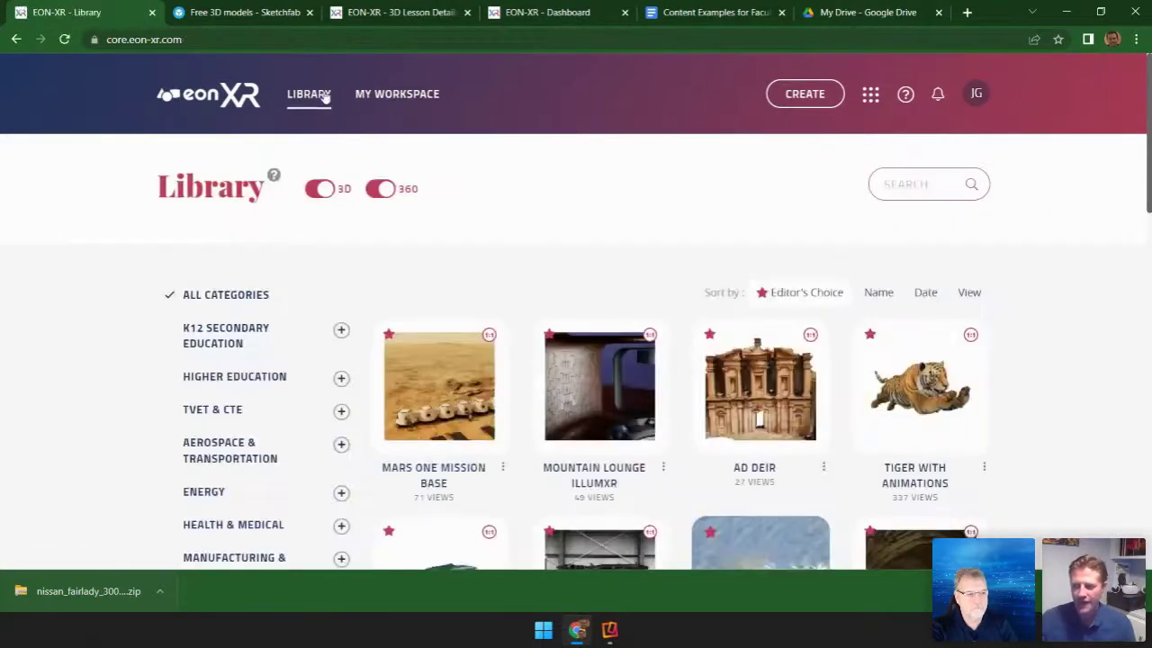
left_click(393, 99)
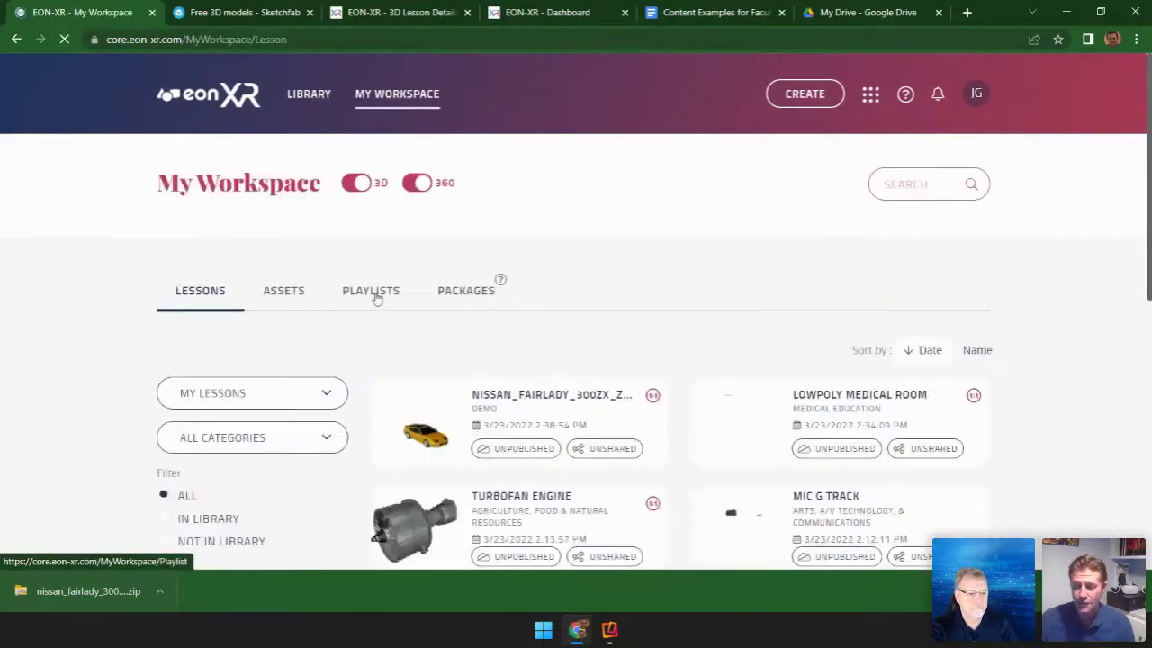
left_click(287, 291)
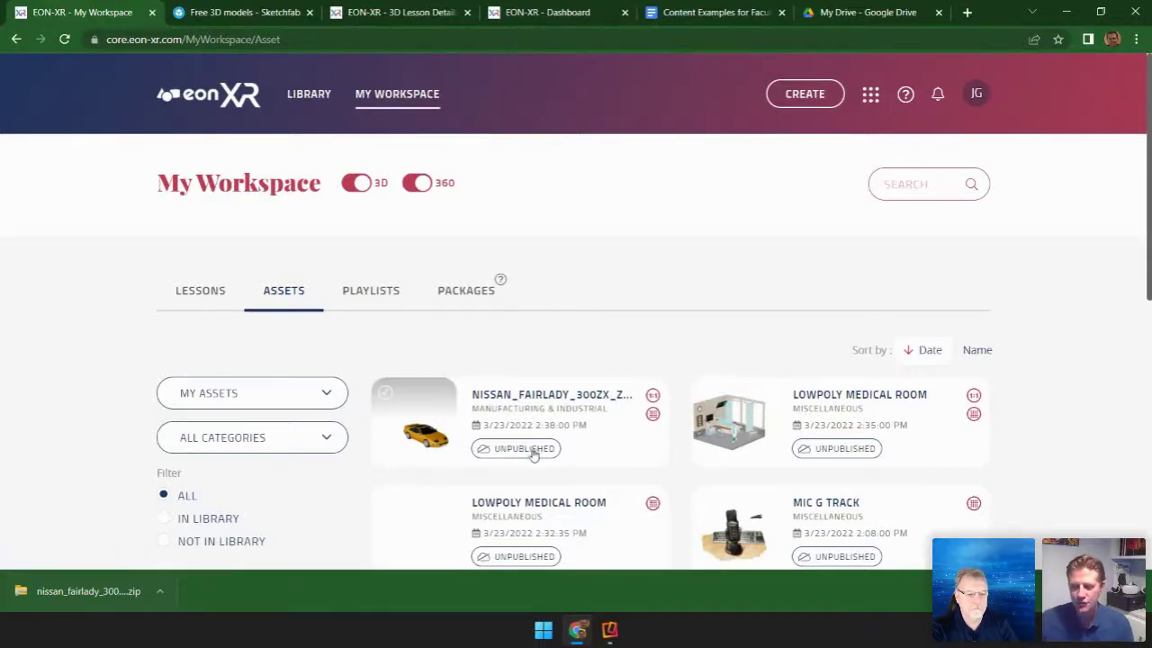
mouse_move(661, 407)
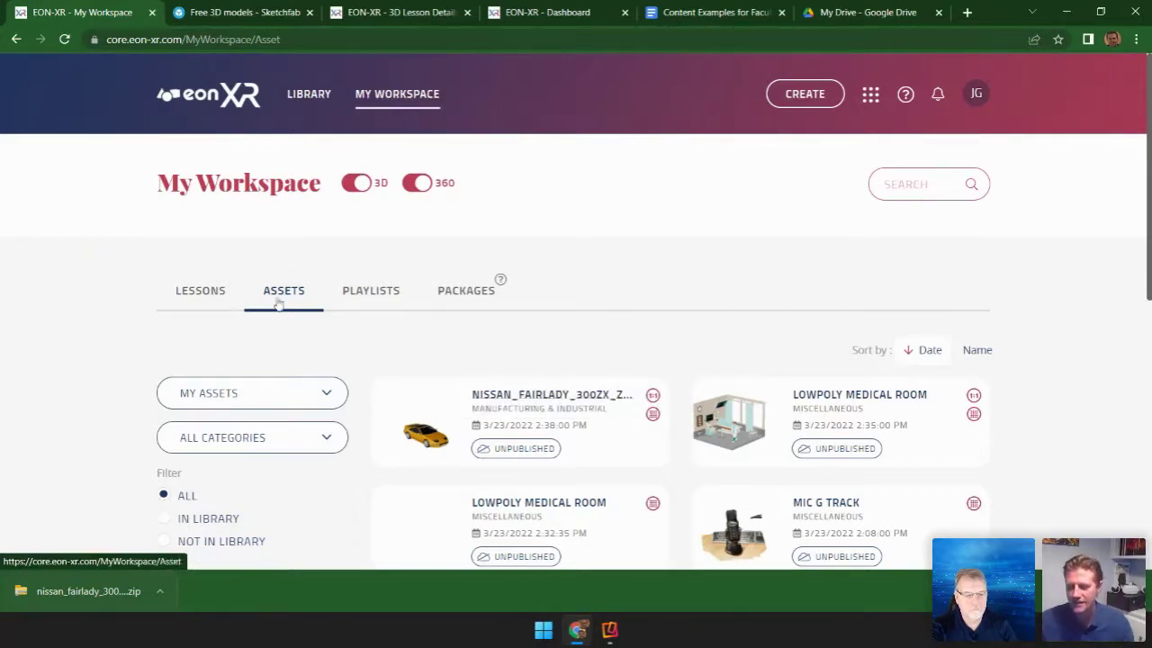
left_click(221, 289)
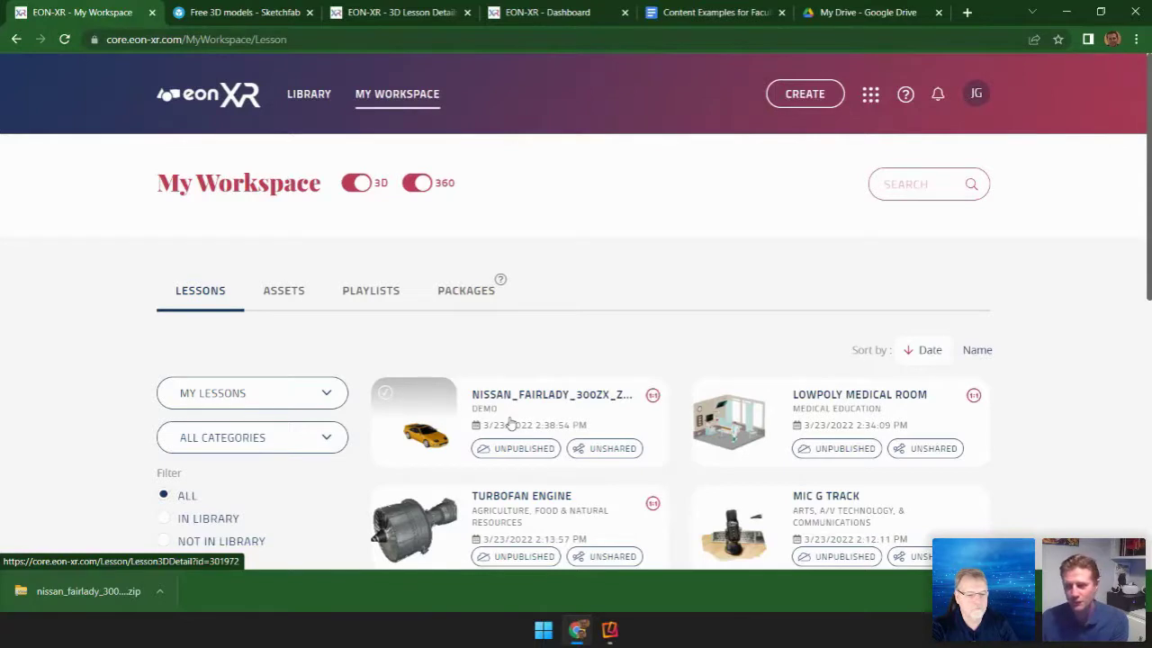
Open the Nissan lesson from the workspace and turn on sharing for the Institution
left_click(515, 398)
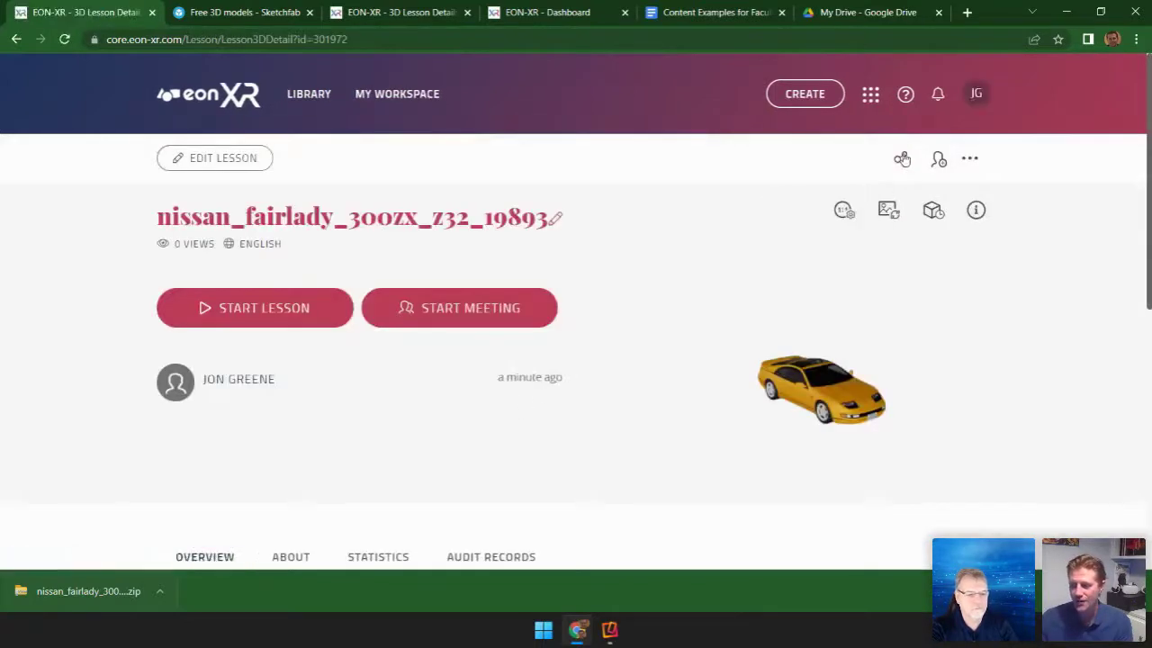
left_click(904, 158)
left_click(728, 99)
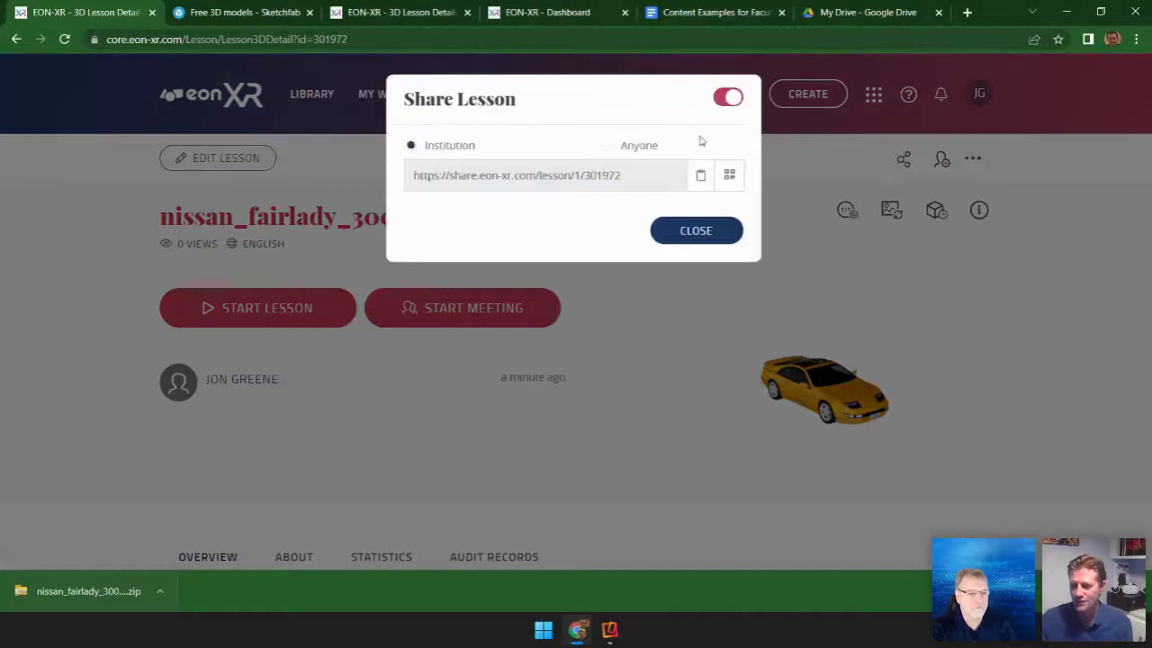
Display the shared lesson's QR code, close the sharing settings and return to My Workspace
left_click(729, 175)
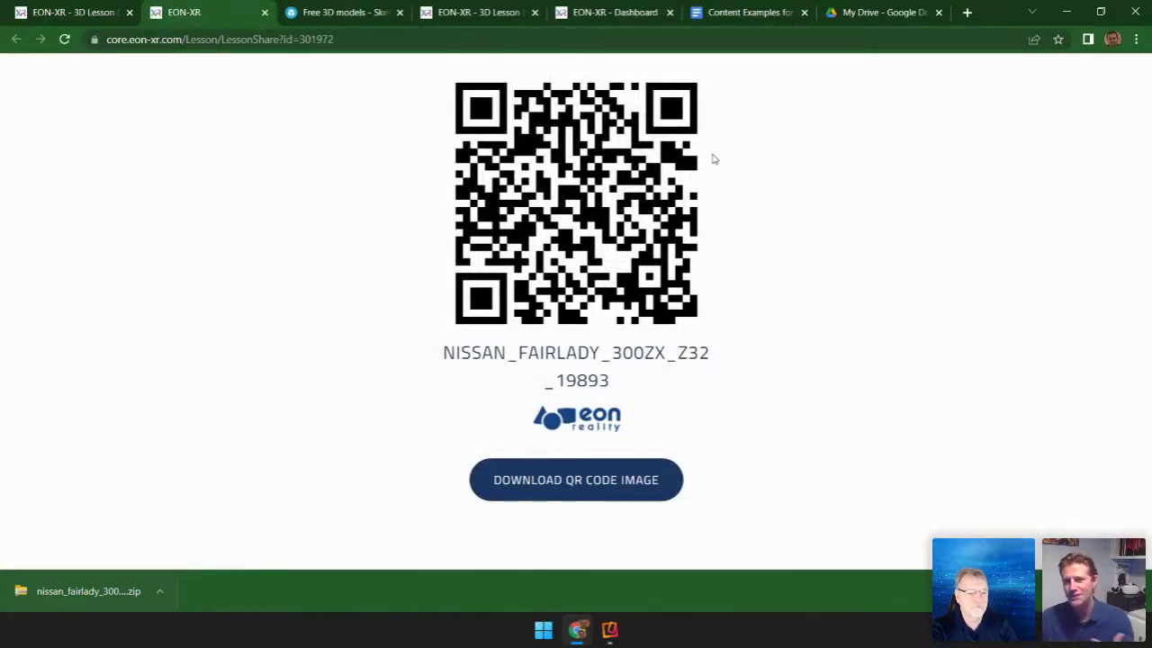
left_click(106, 16)
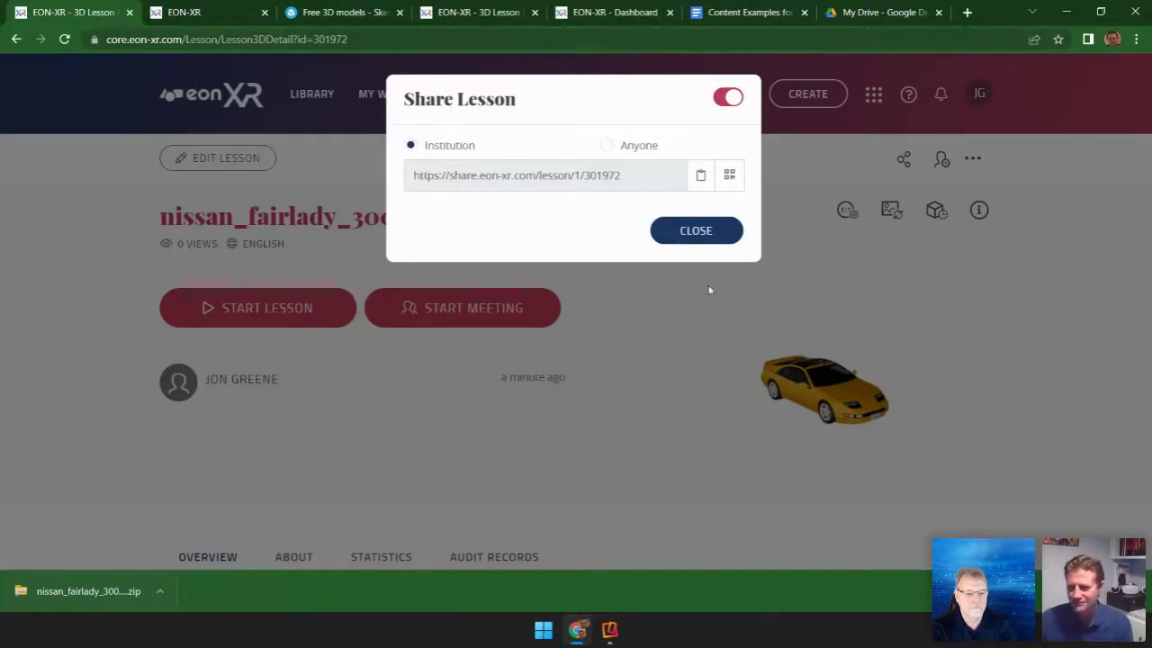
left_click(735, 233)
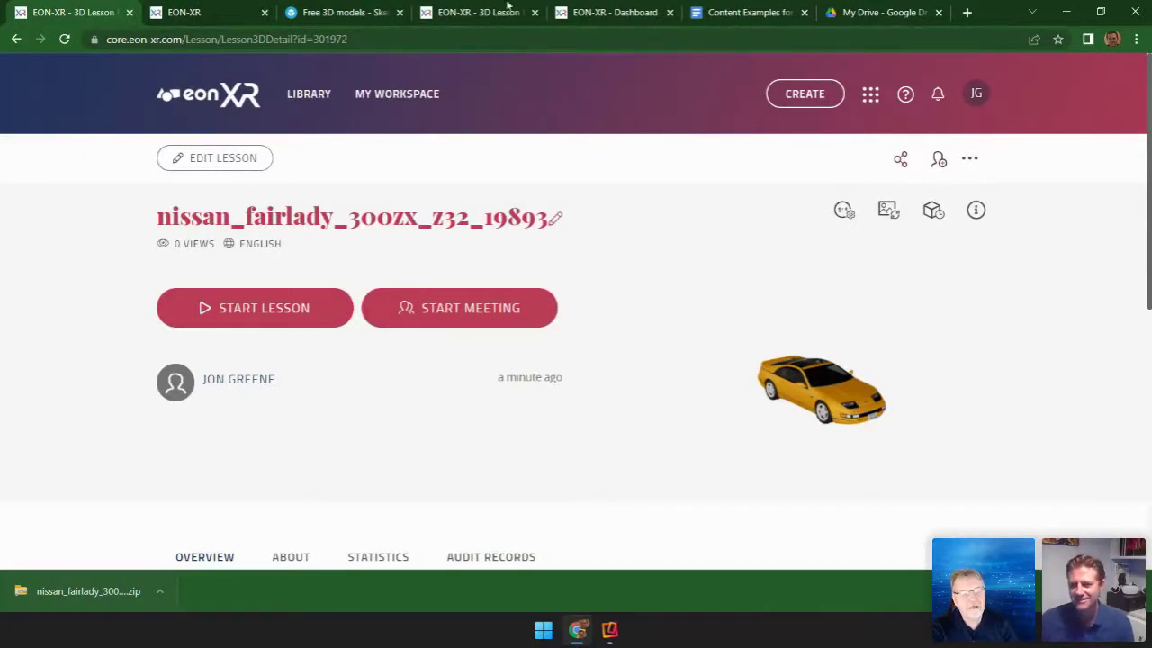
left_click(323, 95)
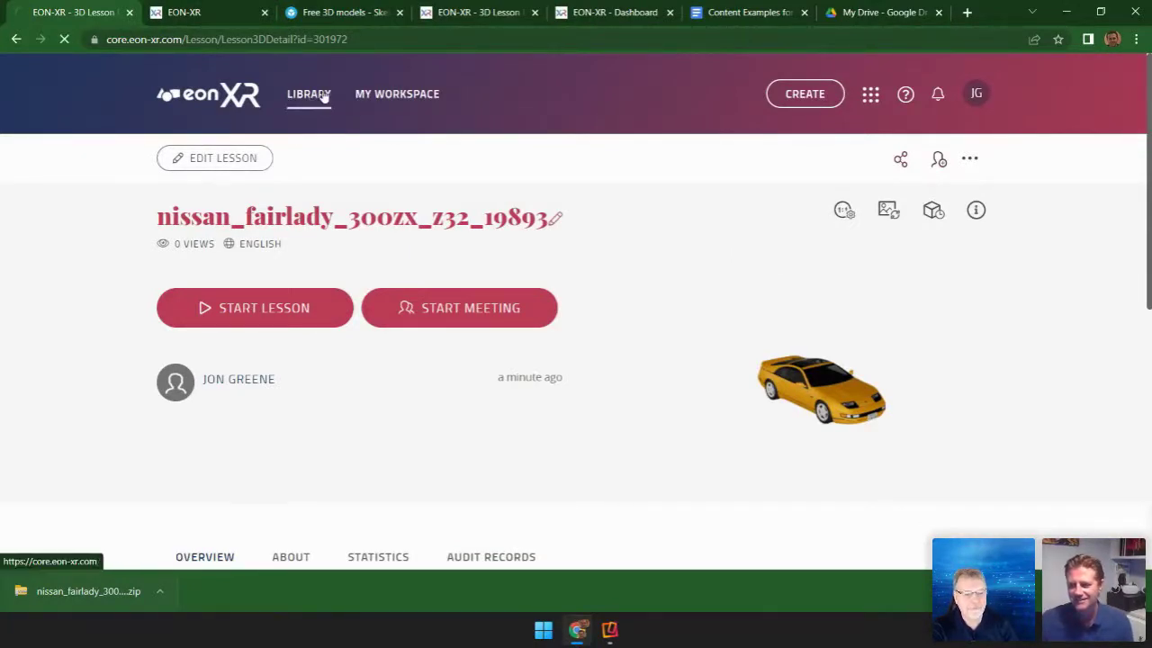
left_click(400, 106)
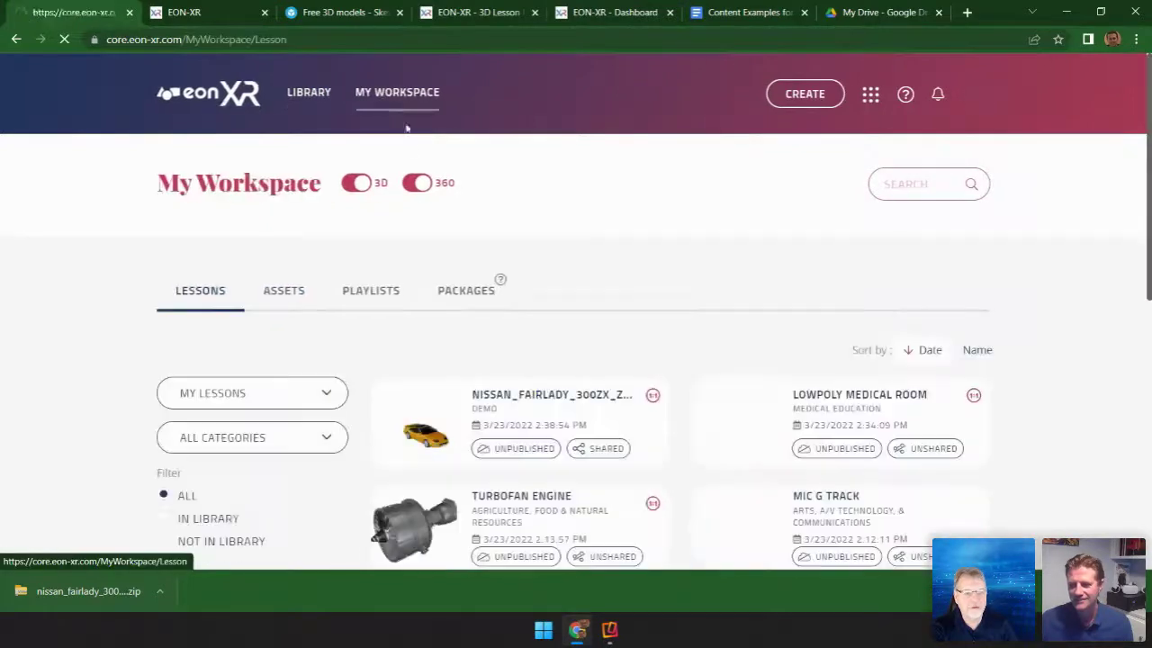
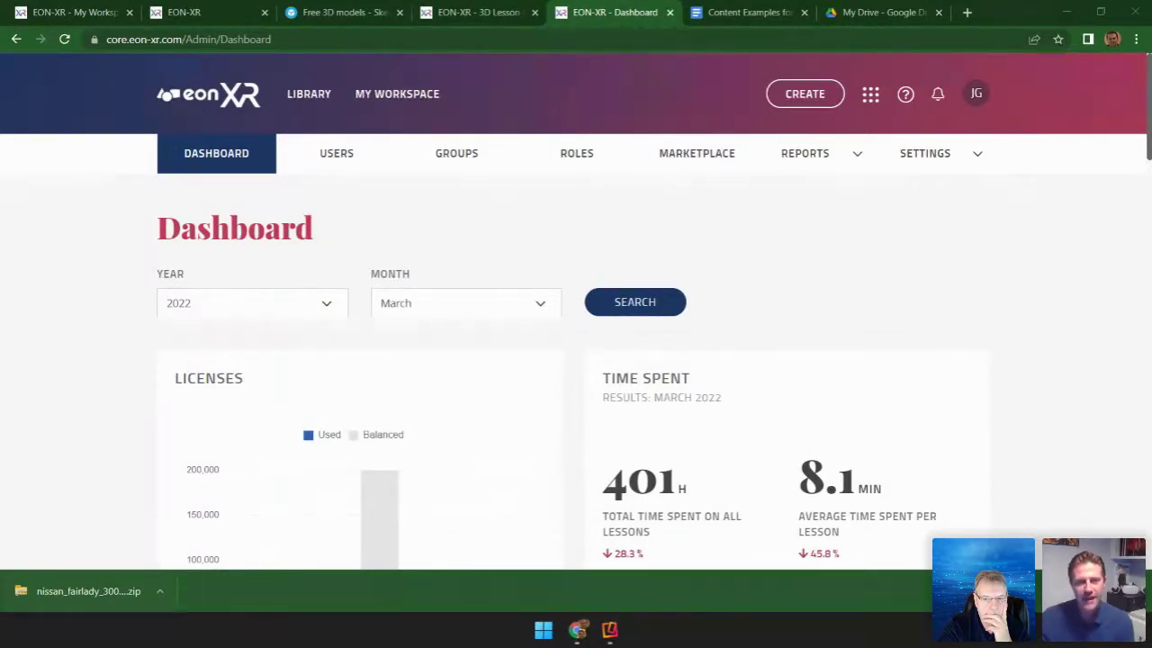
Set the admin dashboard's period to February 2021 and update its results
scroll(336, 182, "down", 1)
scroll(346, 157, "up", 1)
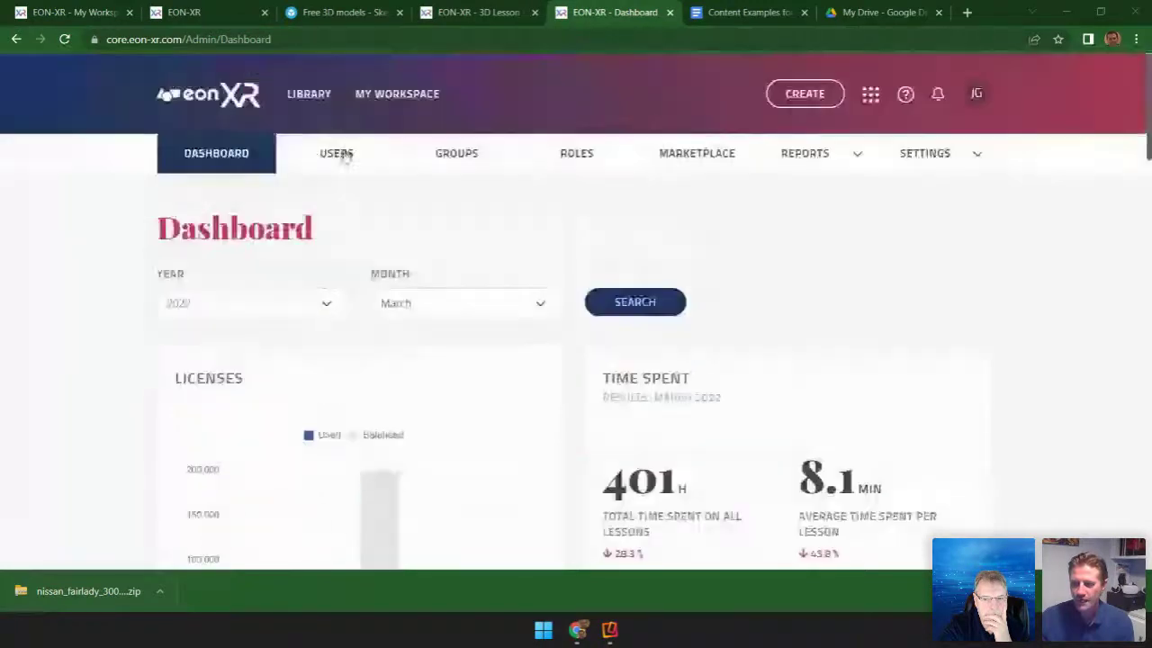
scroll(220, 160, "down", 2)
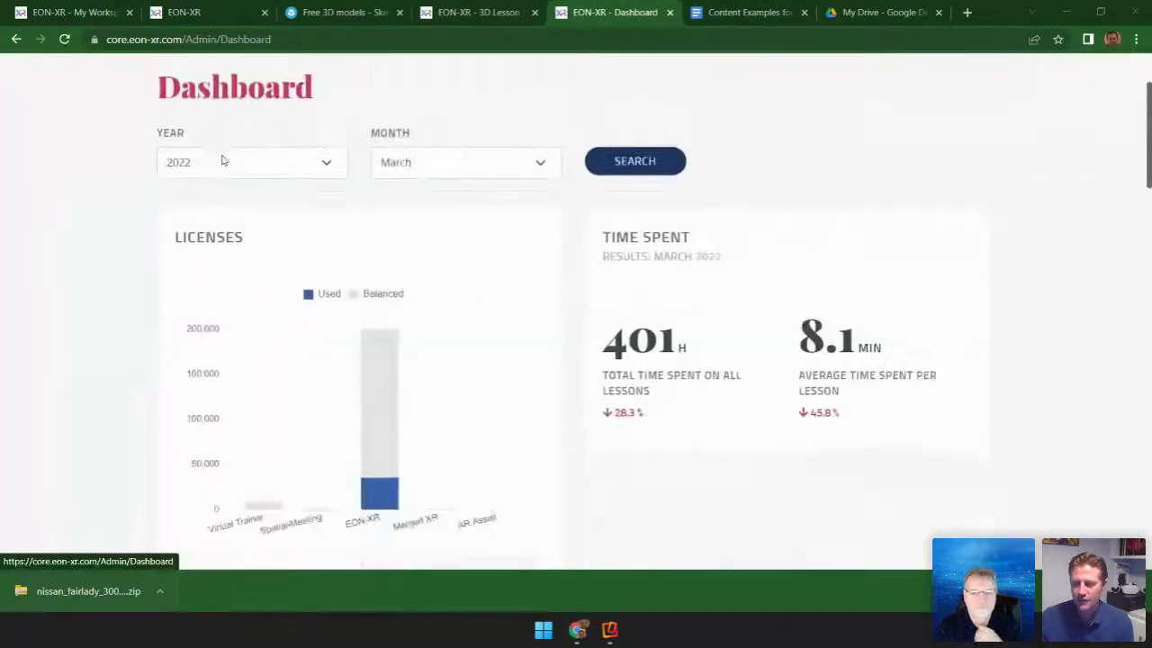
scroll(223, 160, "down", 1)
scroll(297, 167, "up", 1)
left_click(326, 155)
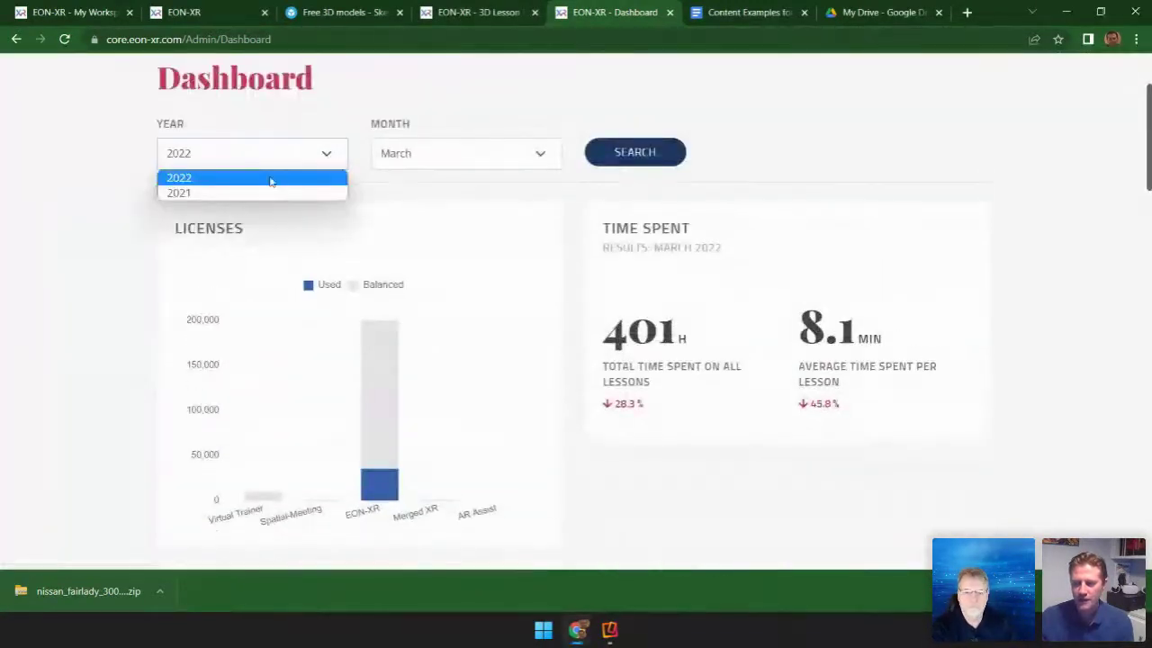
left_click(219, 193)
left_click(458, 154)
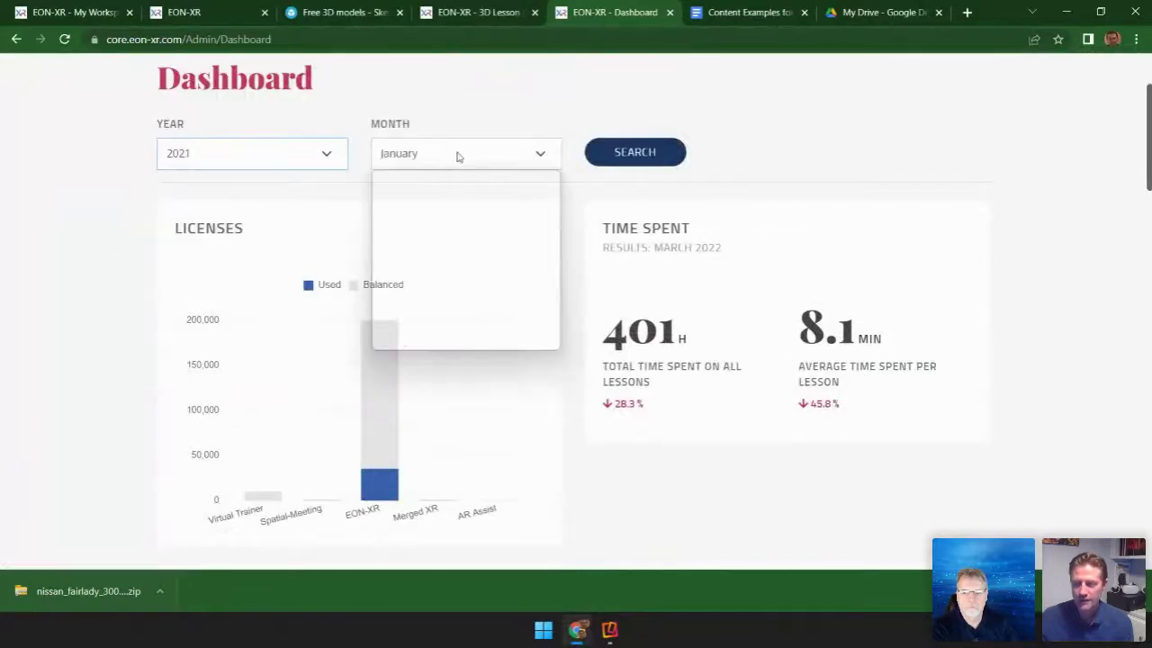
left_click(440, 193)
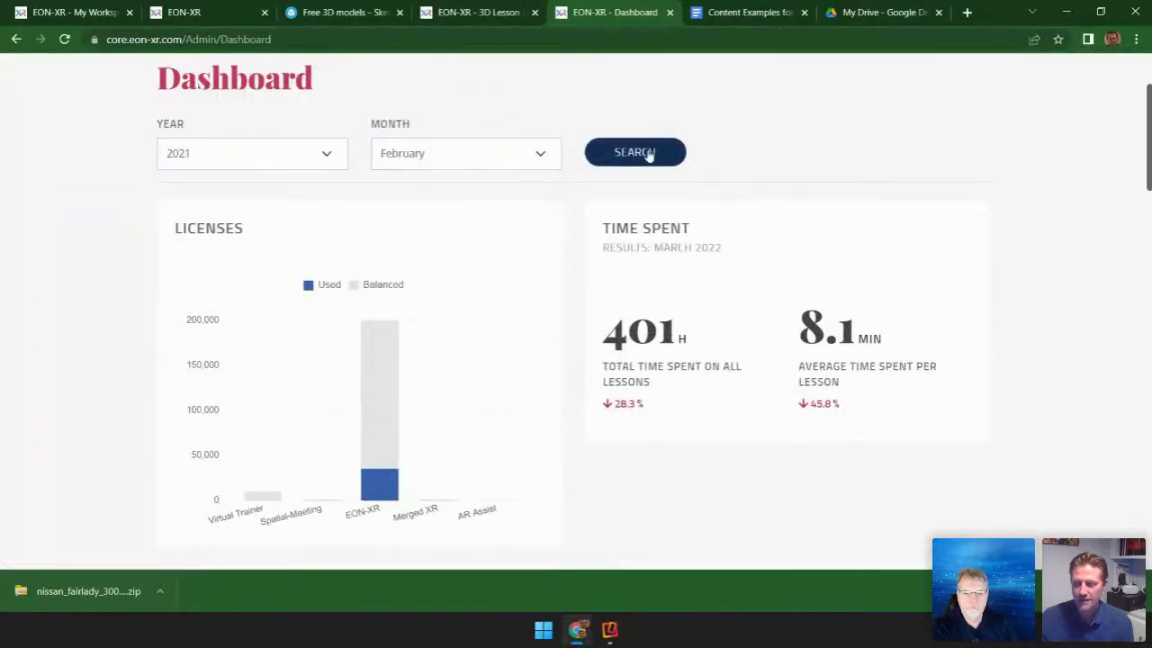
left_click(646, 155)
Set the dashboard's month to August and update the results again
left_click(540, 161)
left_click(489, 283)
left_click(663, 158)
Examine the dashboard's time spent, top users, completion score, logins, features, categories and top lessons
scroll(595, 246, "down", 3)
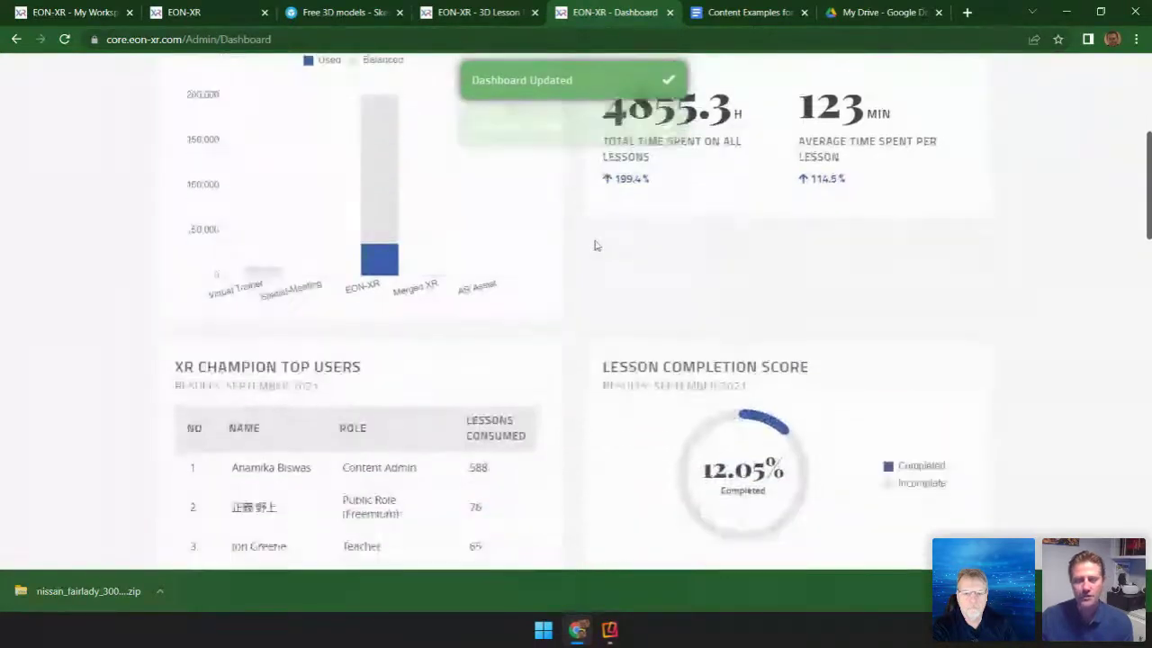
scroll(594, 246, "up", 2)
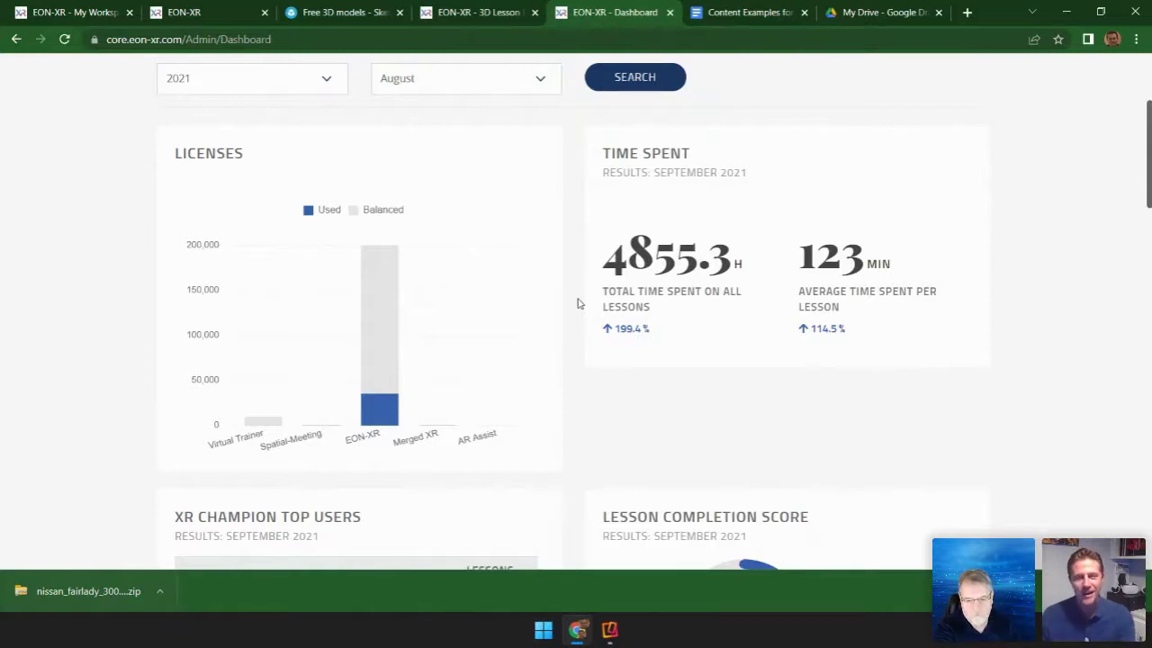
scroll(579, 303, "down", 4)
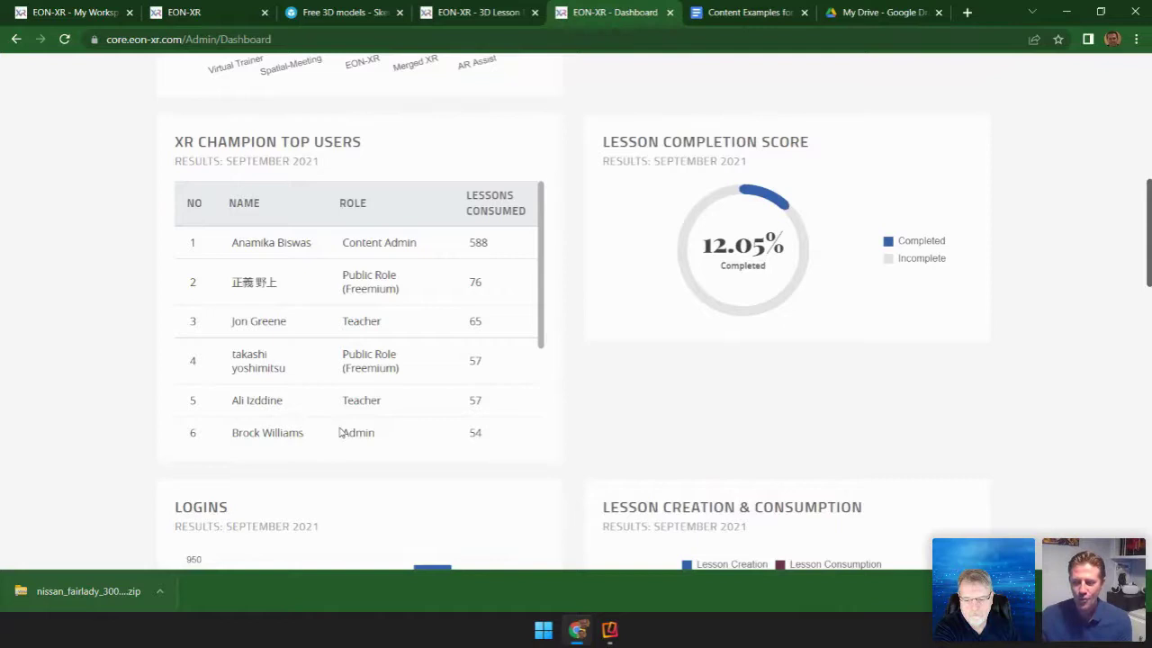
scroll(340, 427, "down", 2)
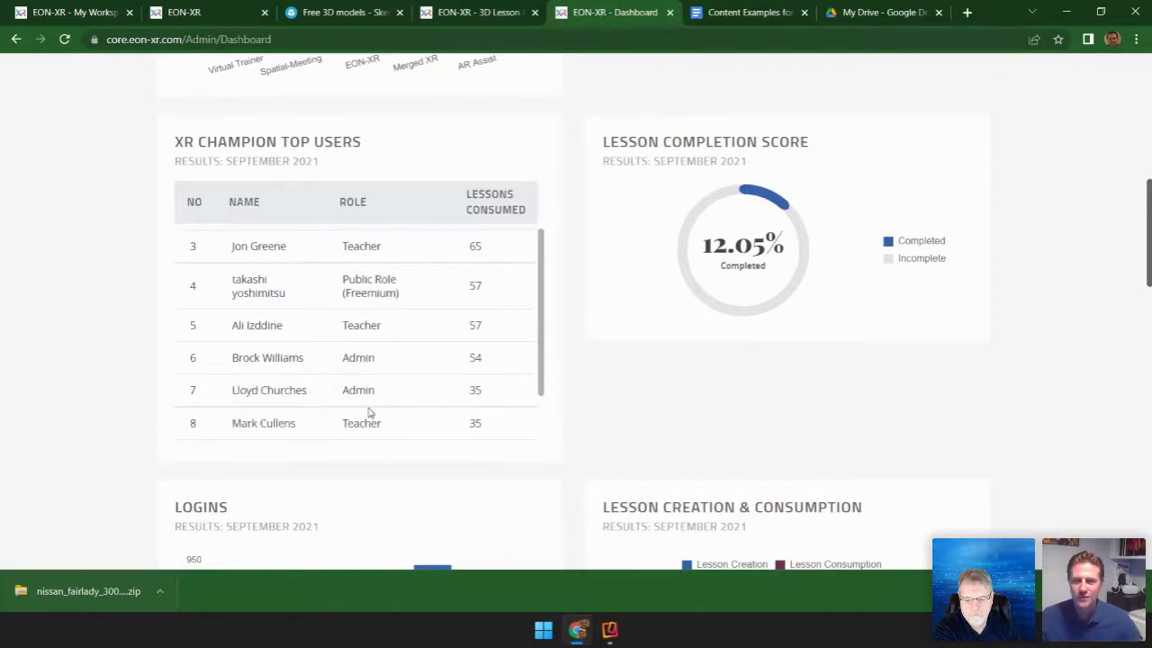
scroll(367, 413, "down", 2)
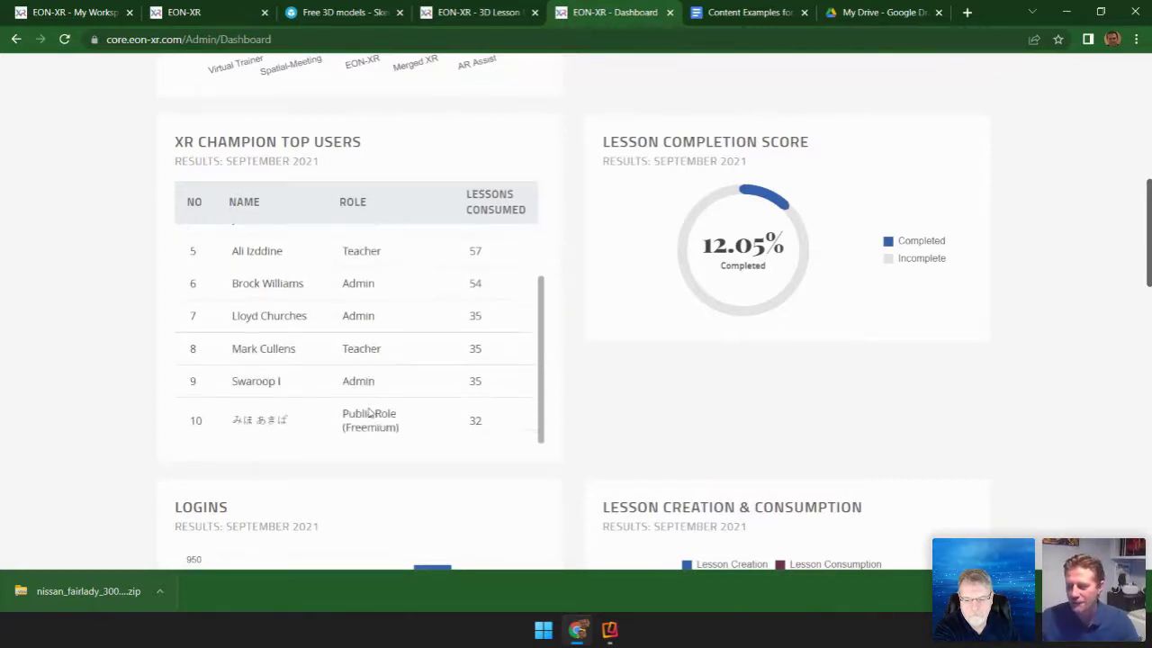
scroll(420, 378, "down", 3)
scroll(645, 378, "down", 3)
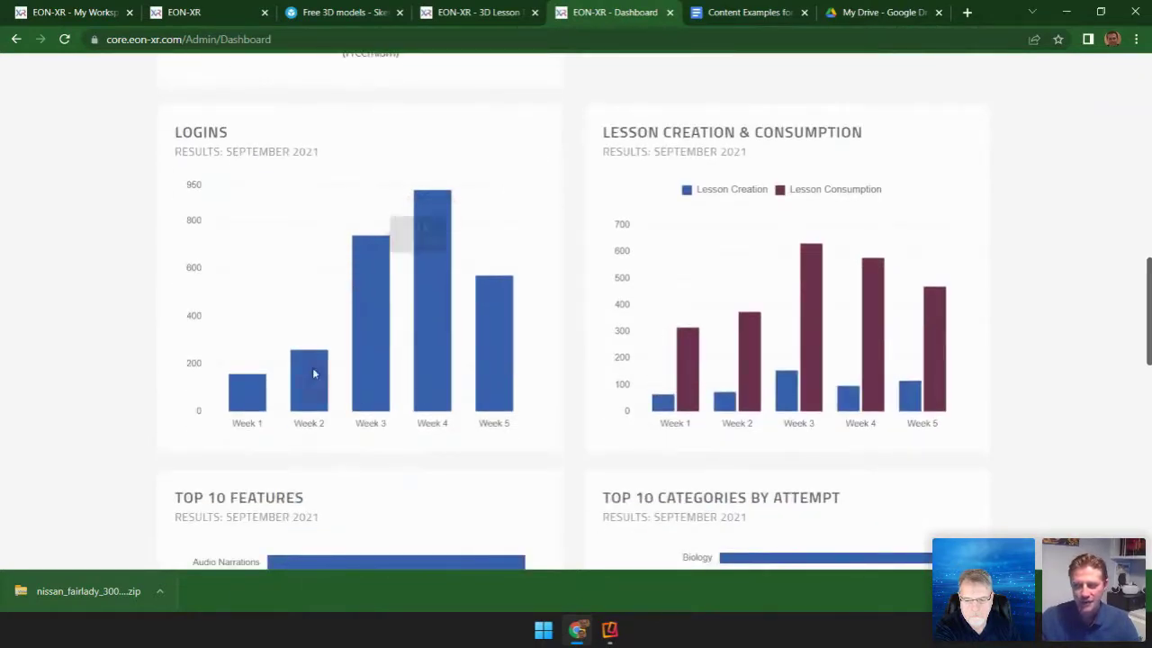
scroll(645, 350, "down", 4)
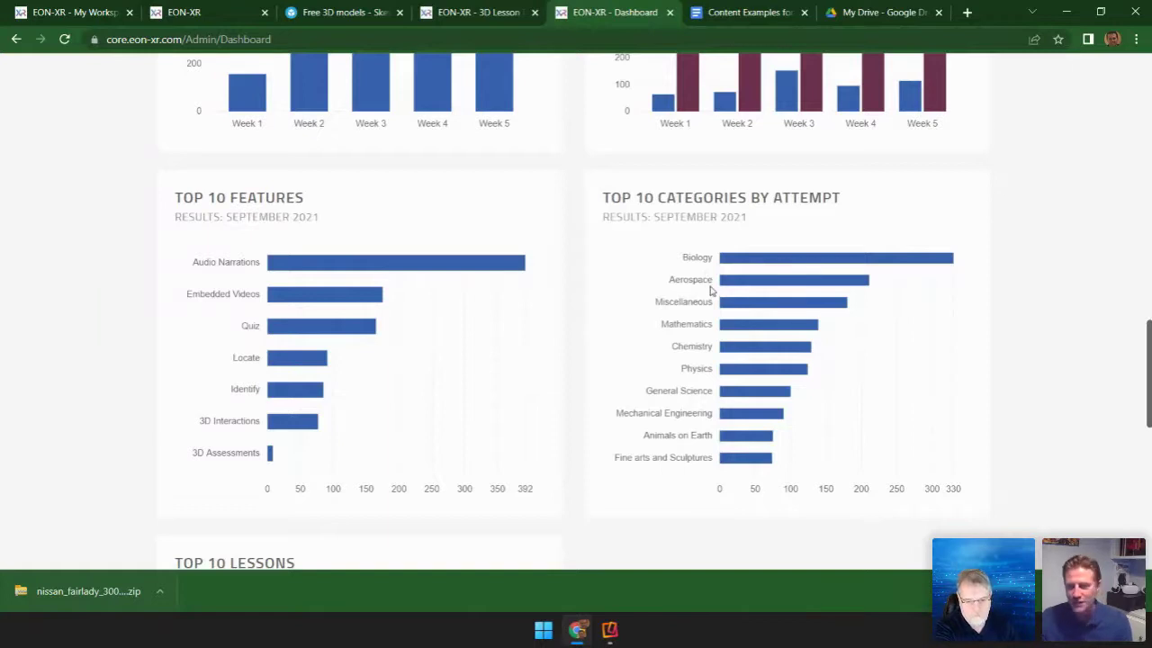
scroll(721, 324, "down", 1)
scroll(723, 326, "down", 5)
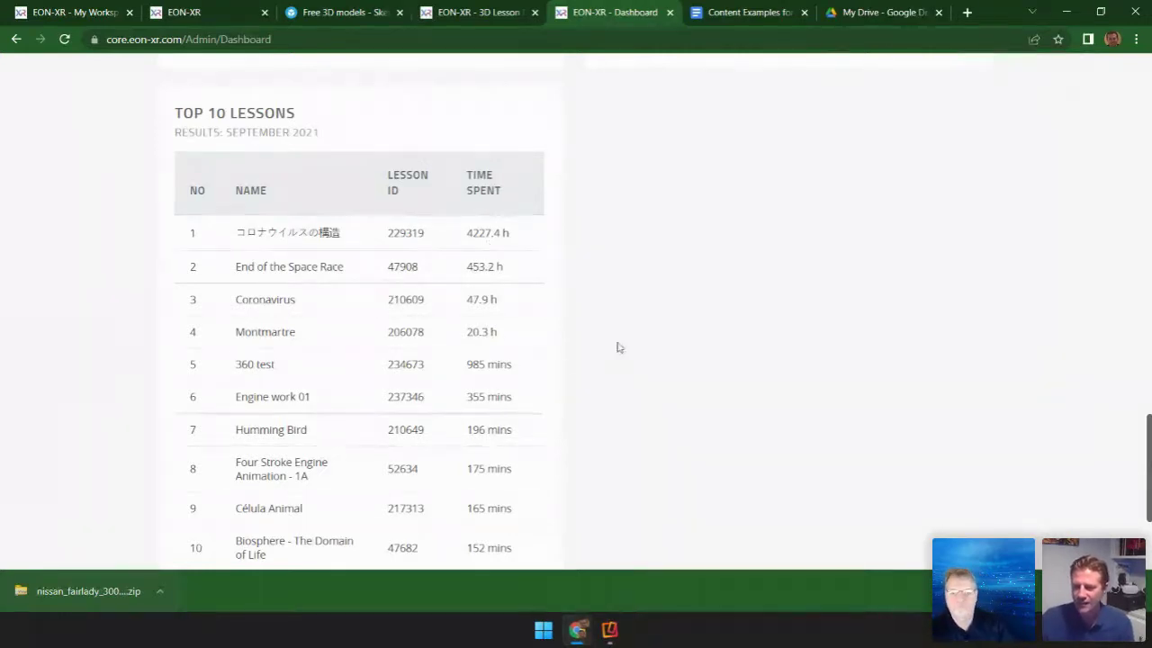
scroll(620, 348, "up", 15)
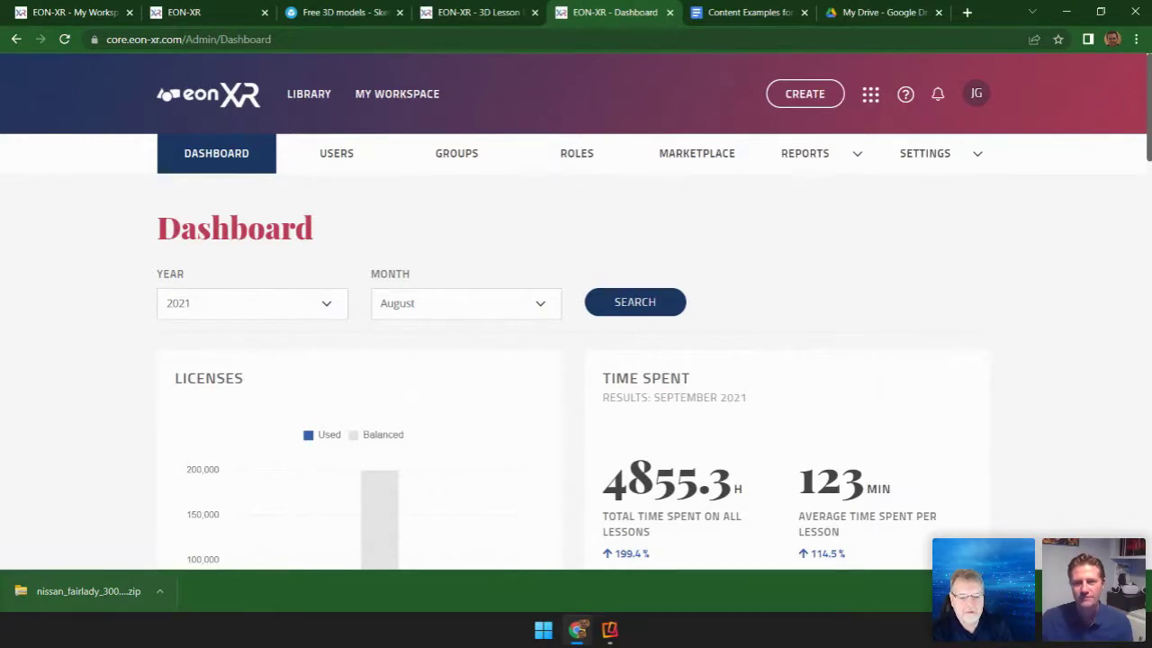
Go through the dashboard once more, ending at the logins and lesson creation and consumption charts
scroll(586, 450, "down", 5)
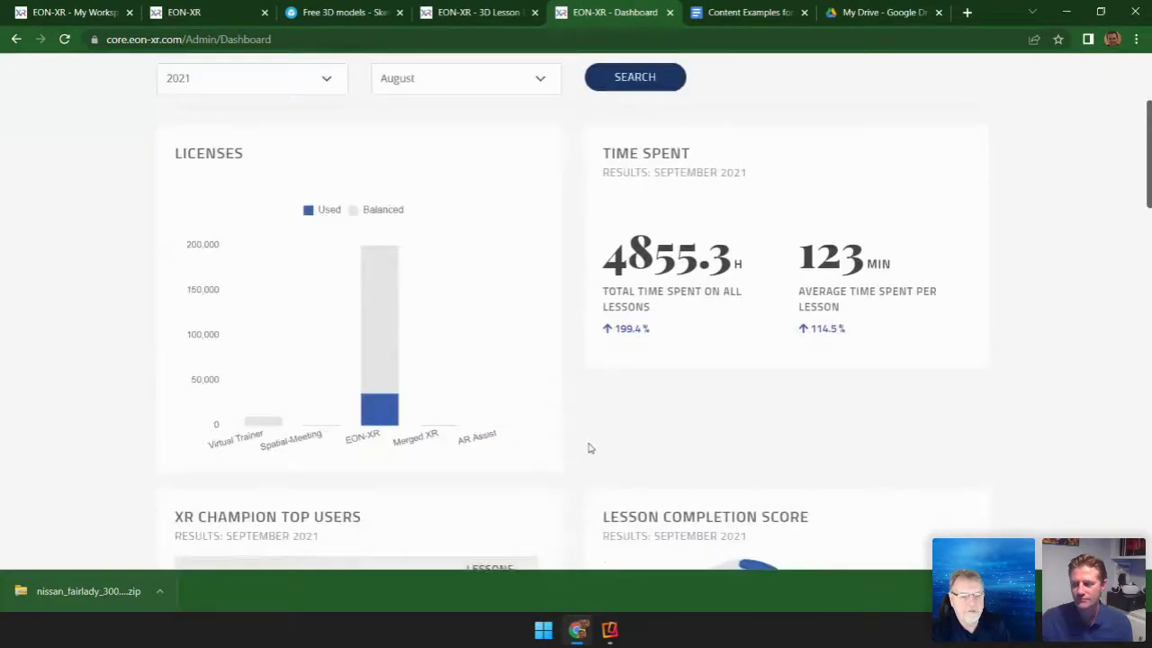
scroll(590, 448, "down", 7)
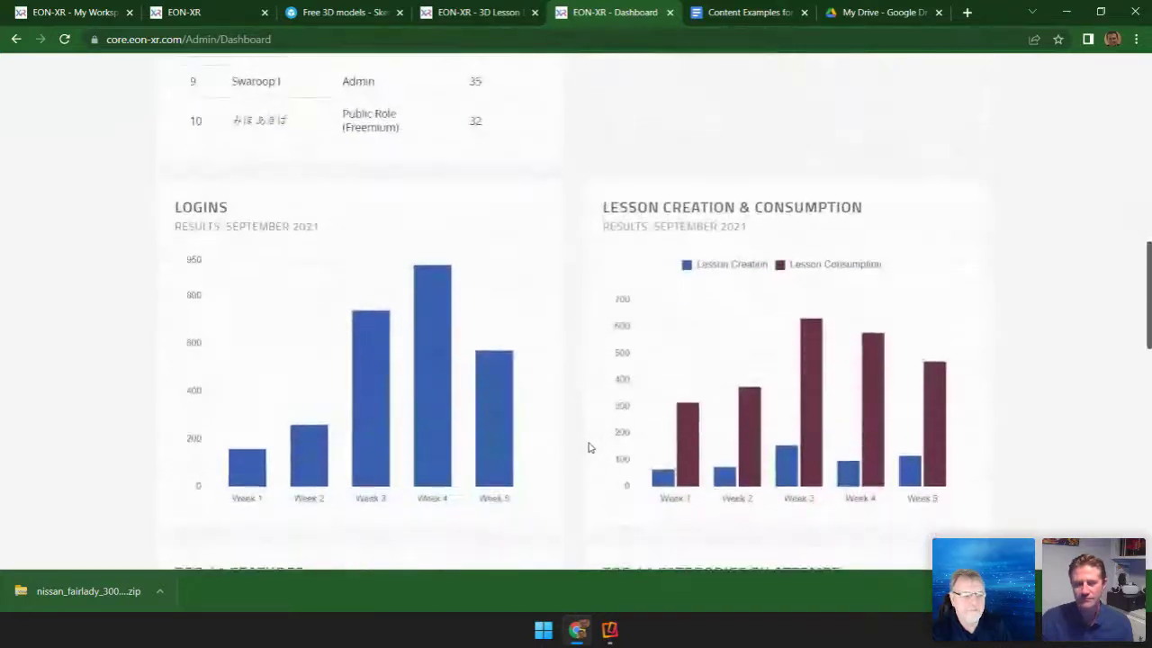
scroll(590, 448, "down", 4)
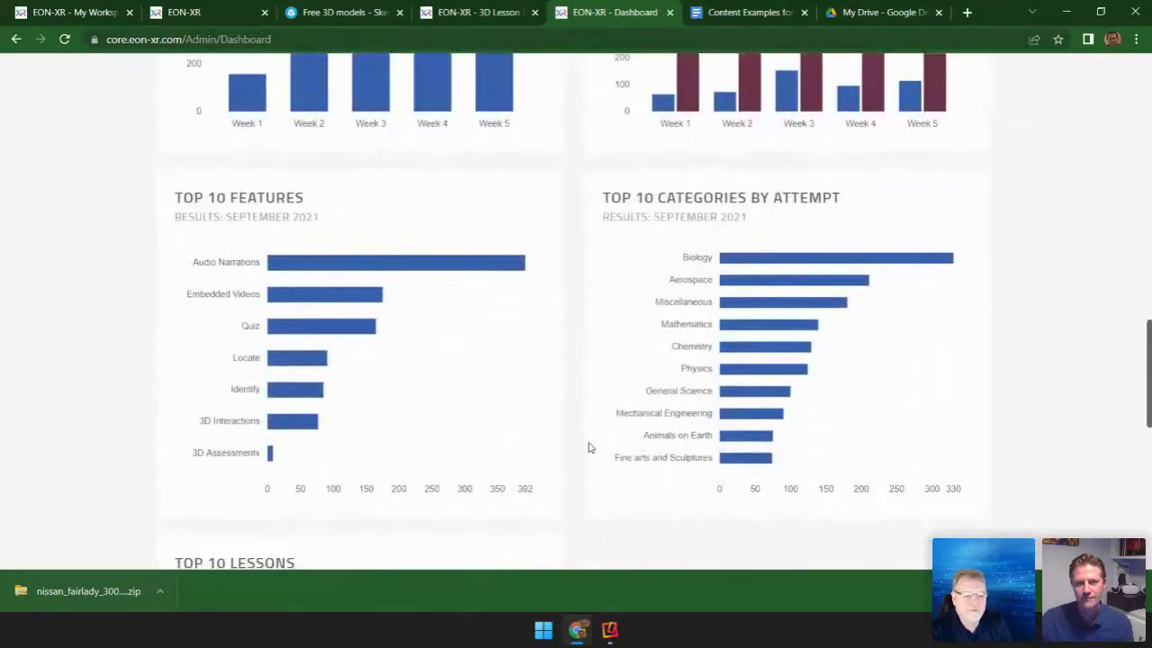
scroll(590, 448, "down", 2)
scroll(590, 448, "down", 3)
scroll(589, 447, "up", 8)
scroll(589, 448, "up", 1)
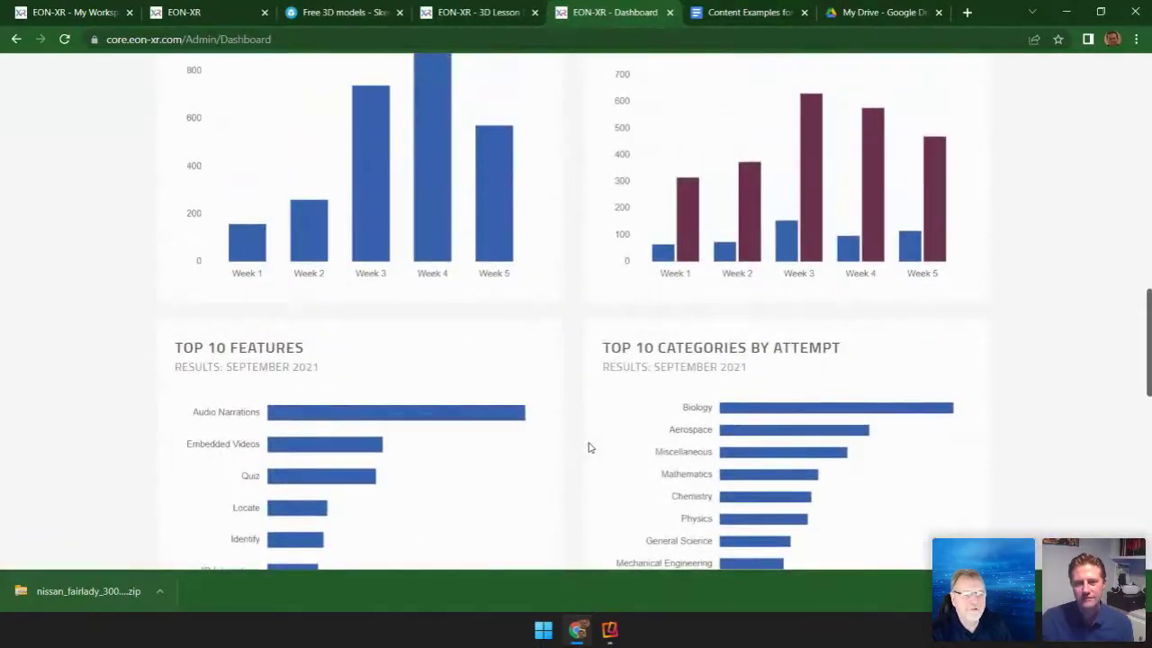
scroll(590, 448, "up", 1)
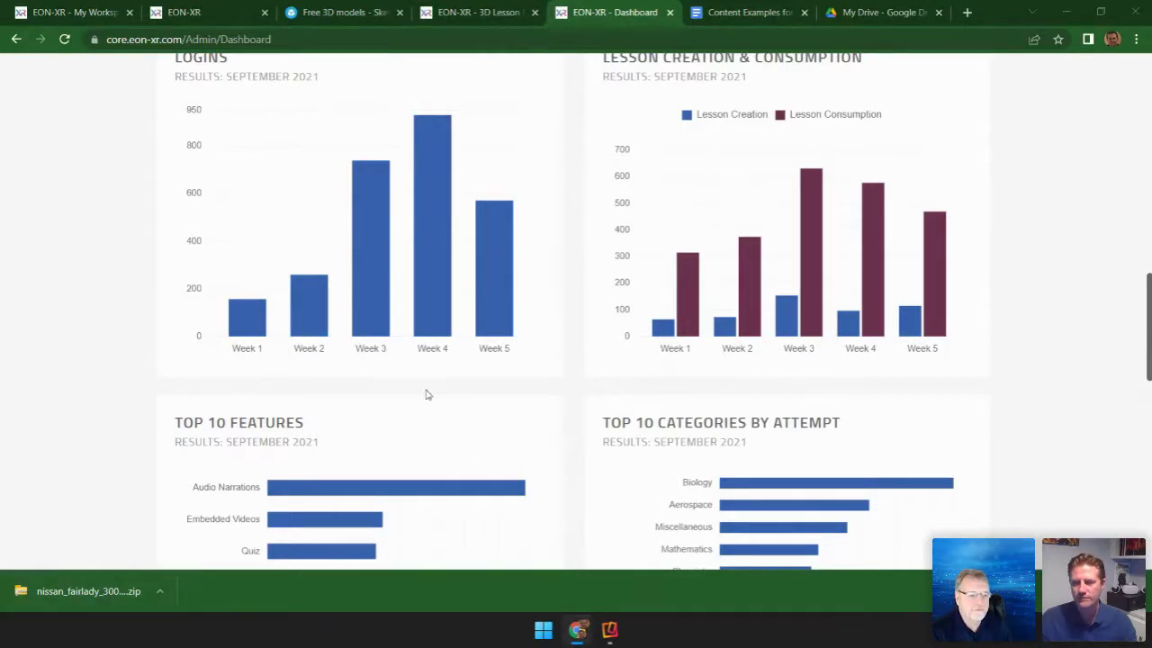
scroll(427, 394, "up", 2)
scroll(427, 395, "up", 1)
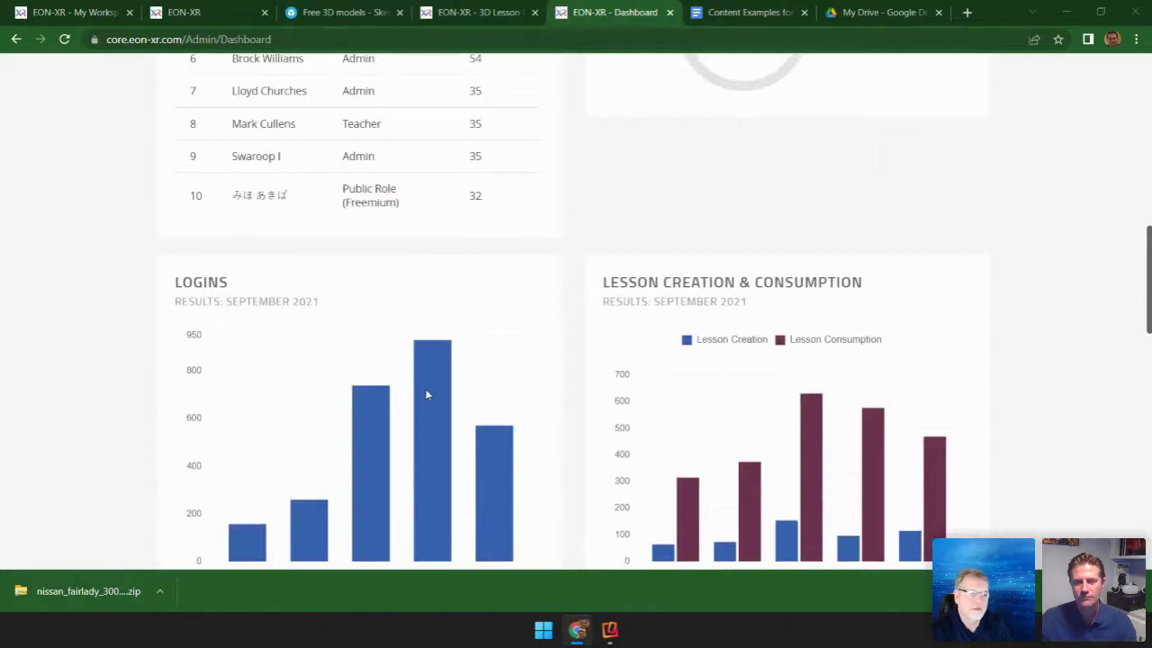
scroll(426, 395, "up", 1)
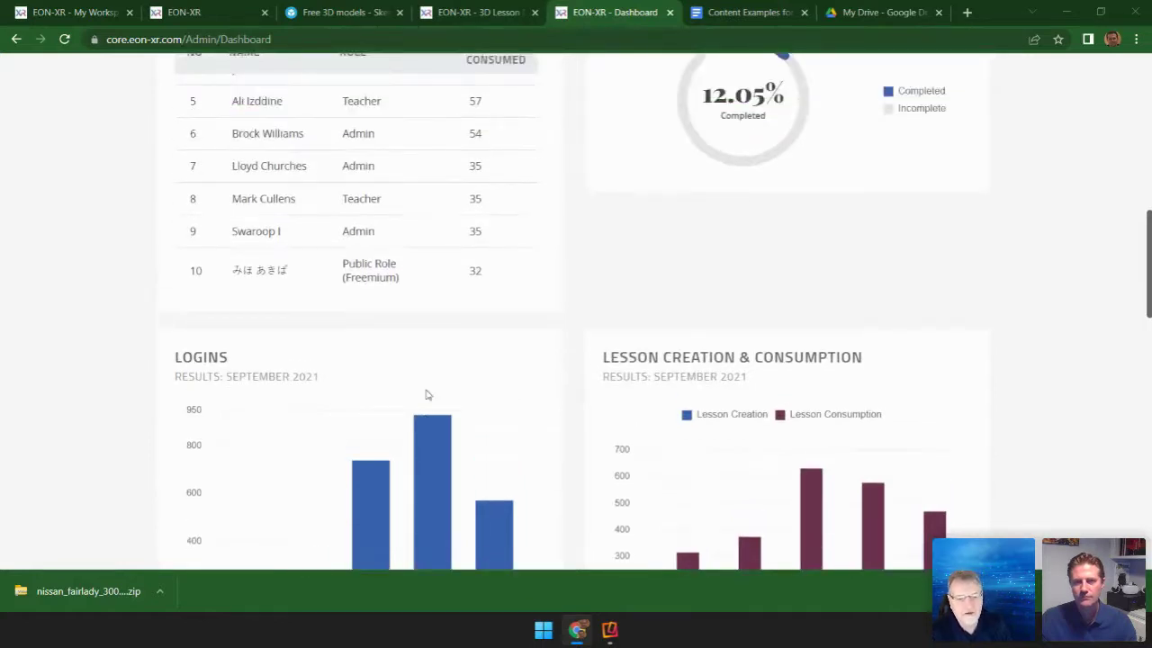
scroll(426, 395, "down", 1)
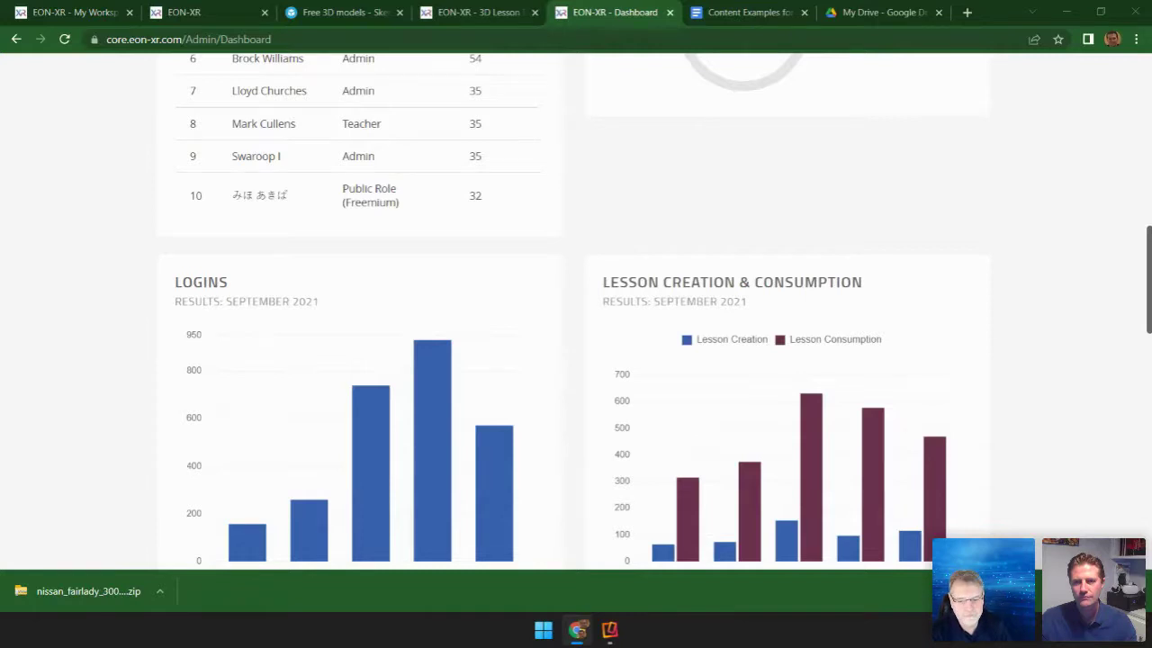
scroll(561, 484, "down", 2)
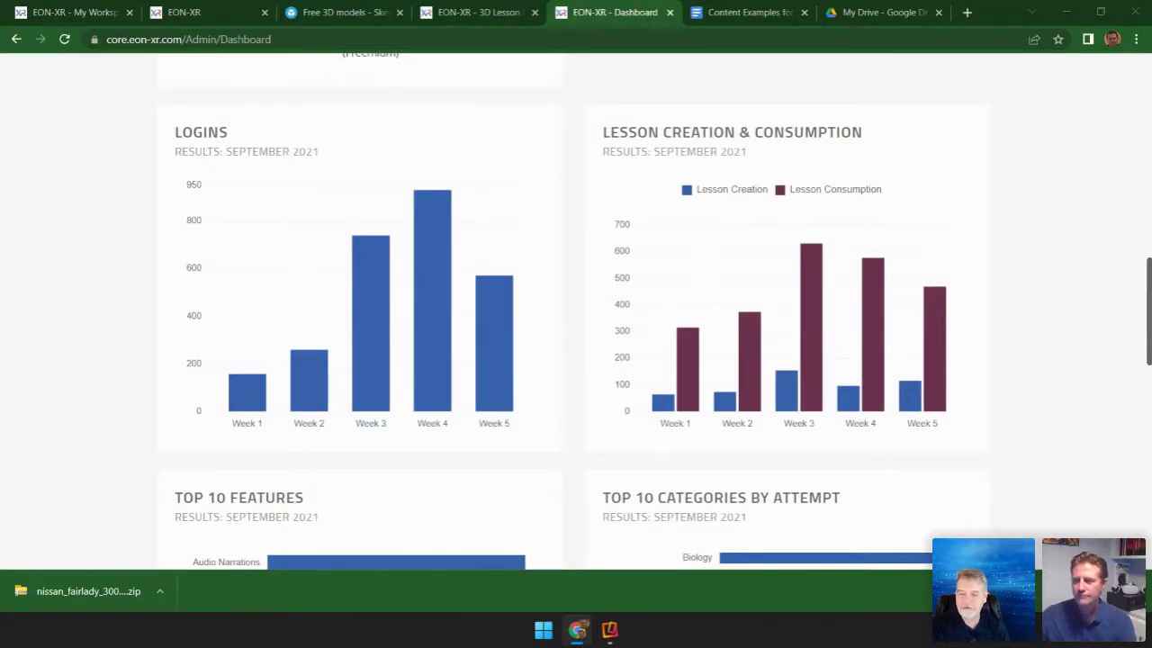
Switch to Google Drive and play the opened video EON FROM SCAN TO SPATIAL .mov in full screen at a reduced volume
left_click(888, 9)
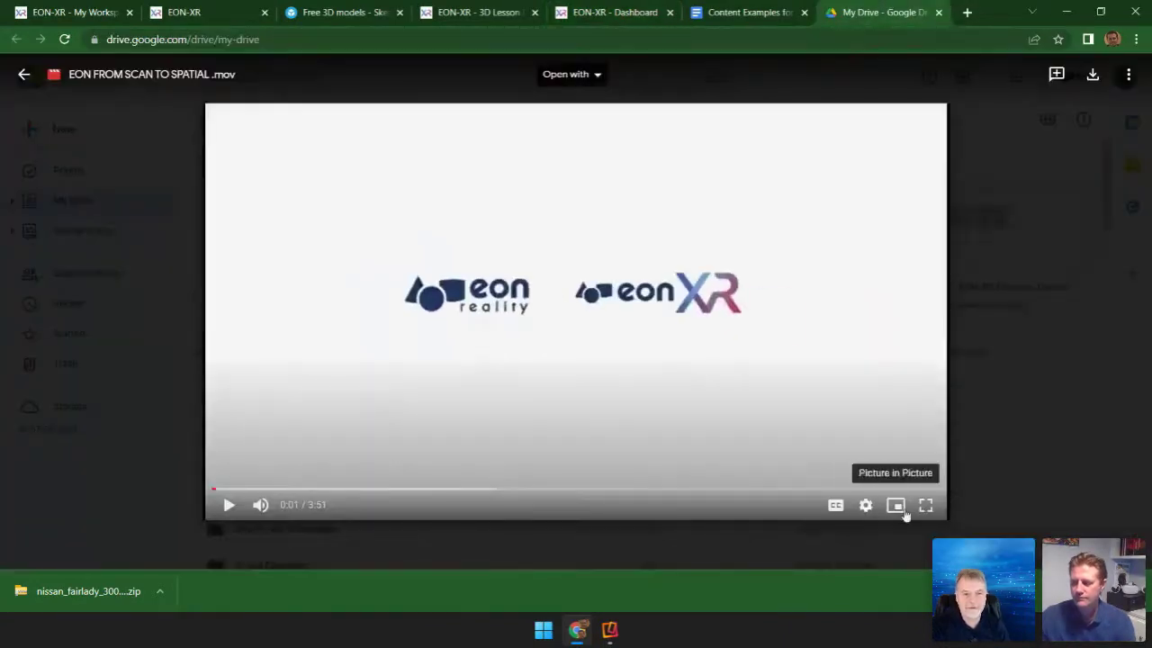
left_click(926, 507)
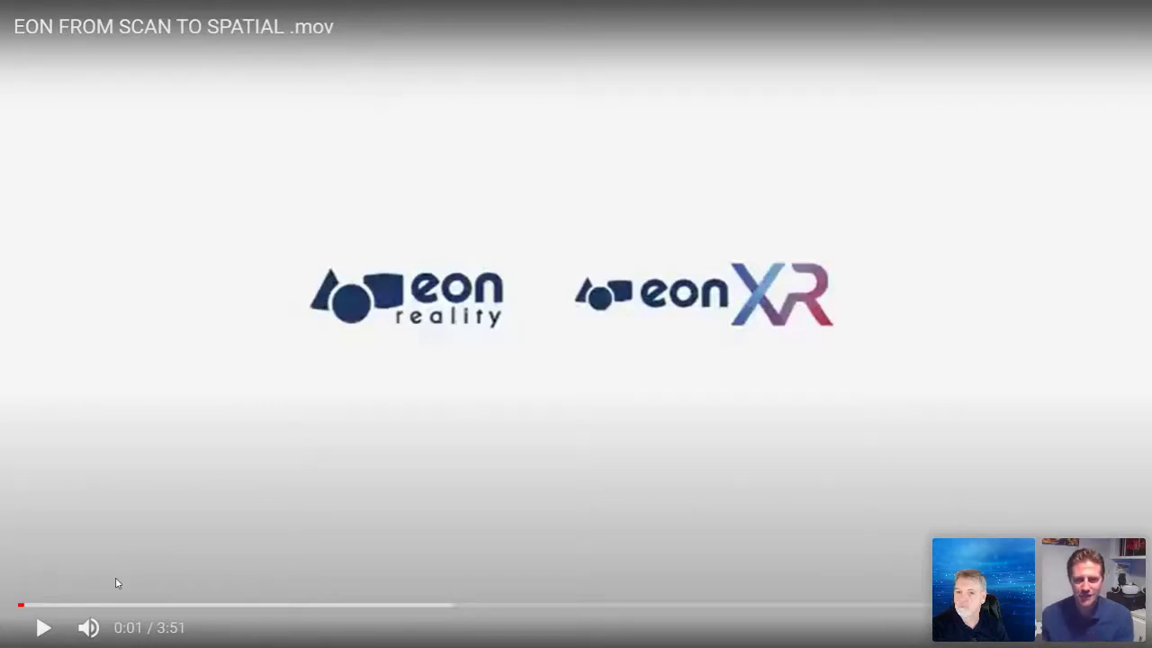
left_click(44, 628)
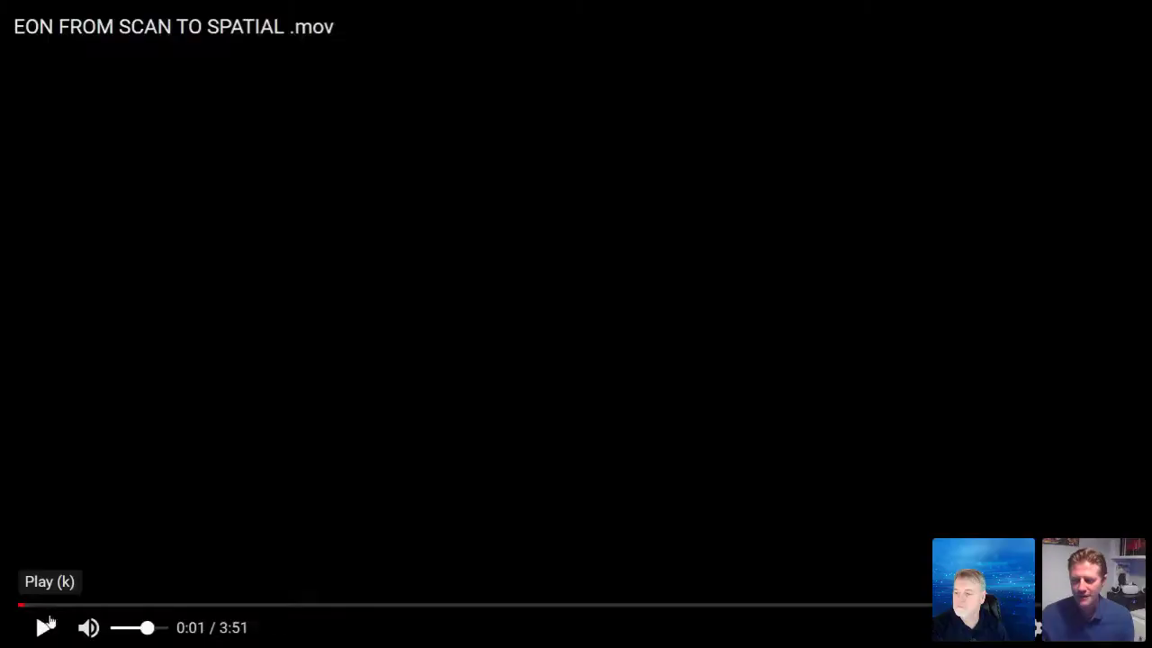
left_click_drag(147, 627, 119, 627)
left_click(48, 607)
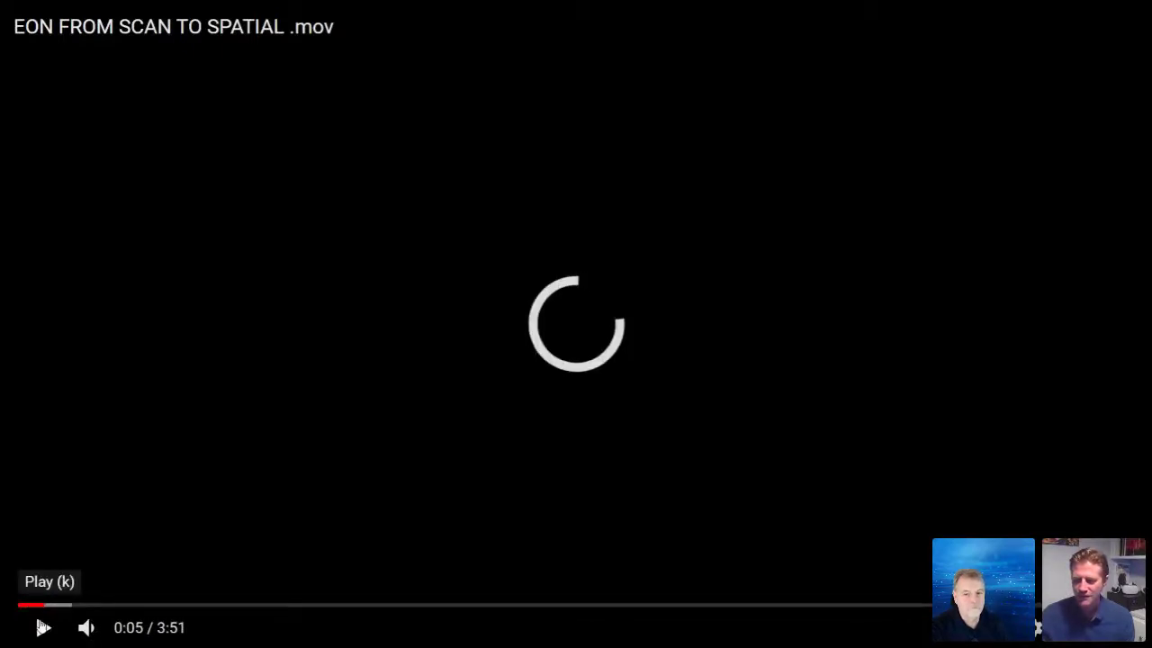
left_click(43, 628)
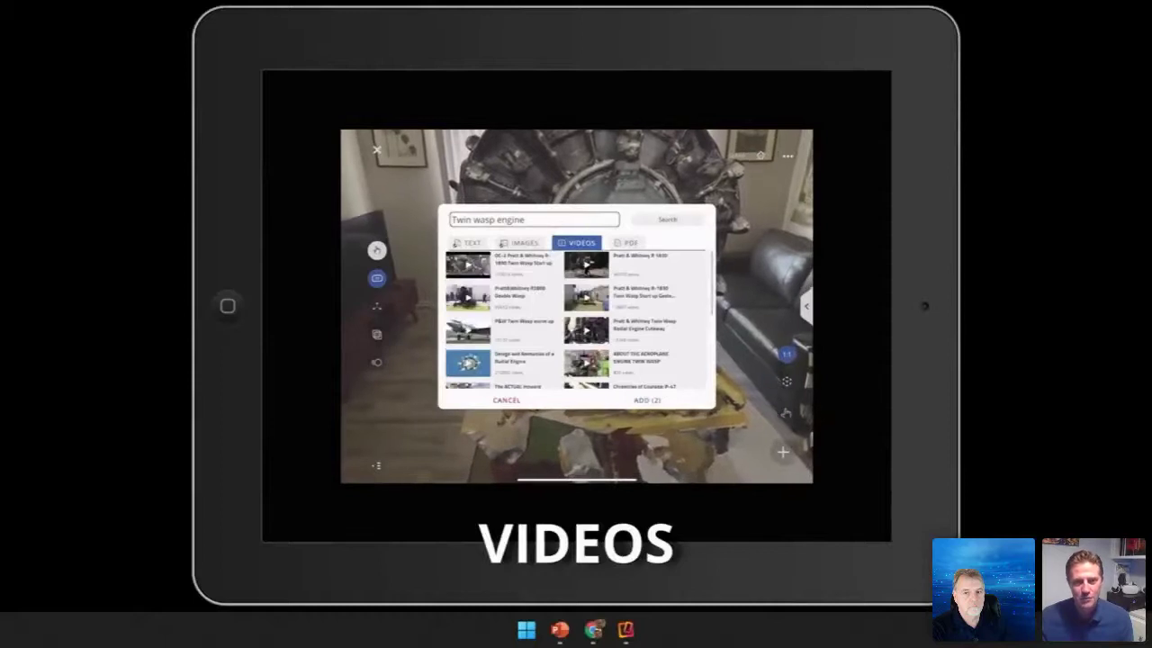
Skip forward through the scan-to-spatial video in stages to about 2:15, and watch the rest up to the closing logos
left_click(401, 606)
left_click(421, 607)
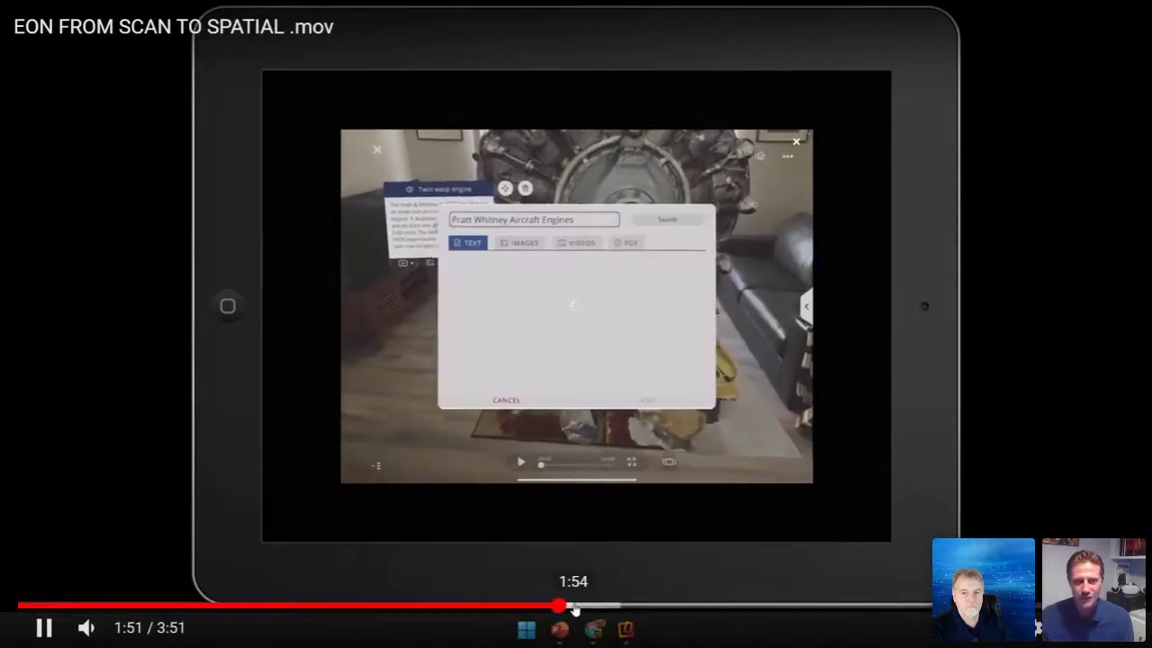
left_click(573, 606)
left_click(593, 606)
left_click(609, 606)
left_click(619, 606)
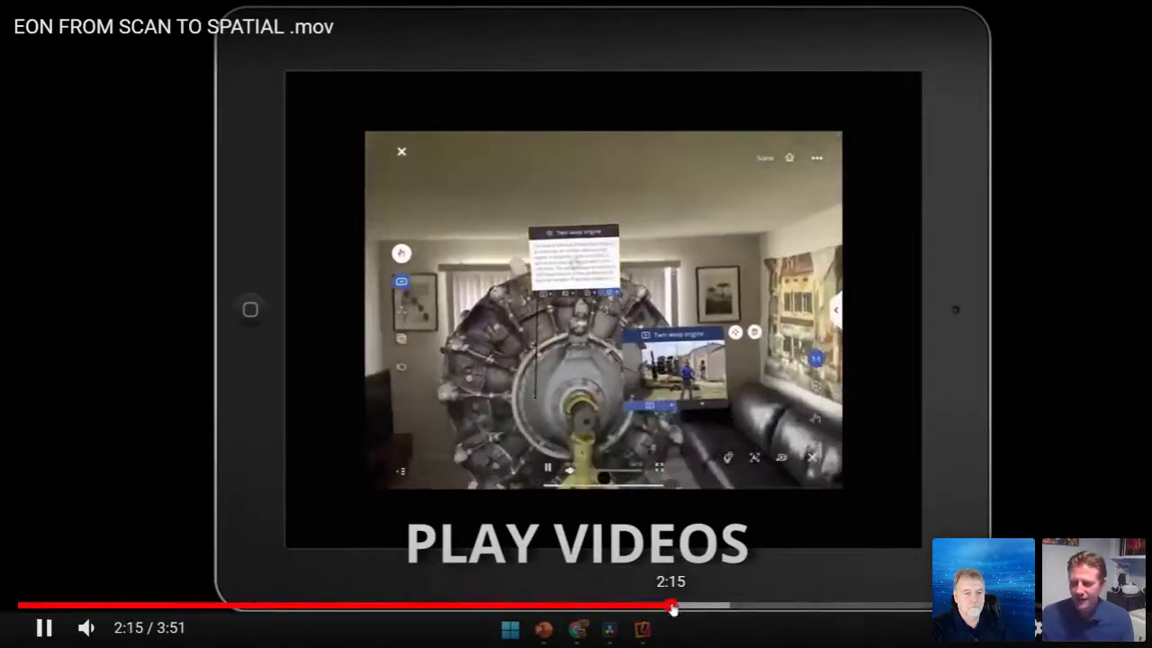
left_click(673, 608)
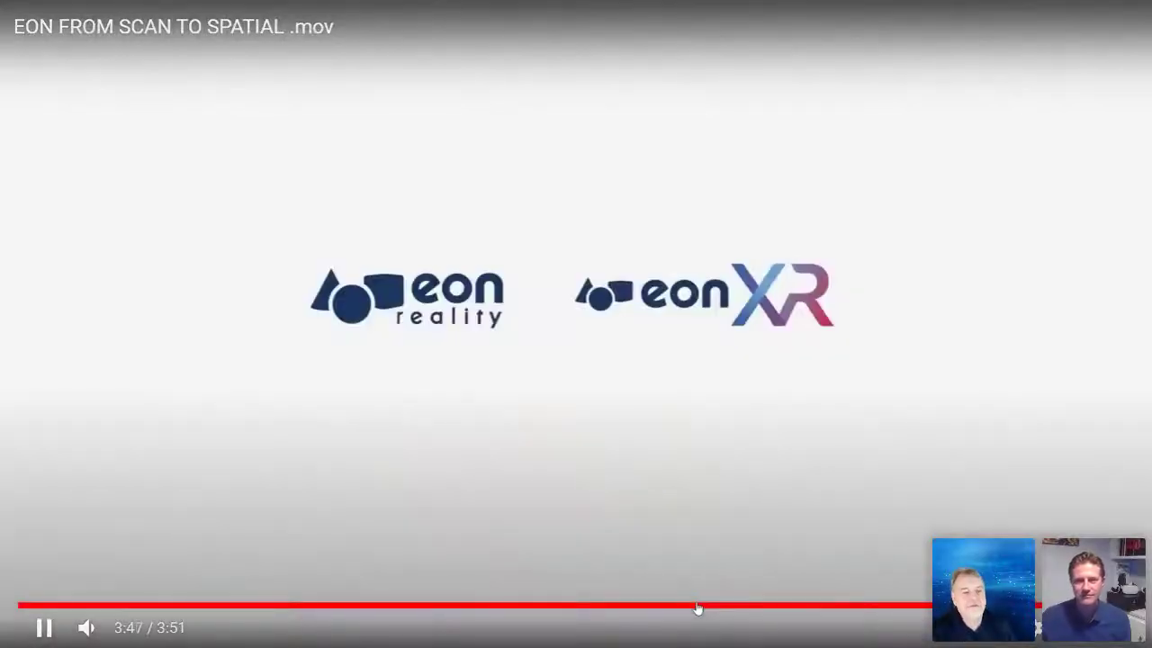
mouse_move(1083, 6)
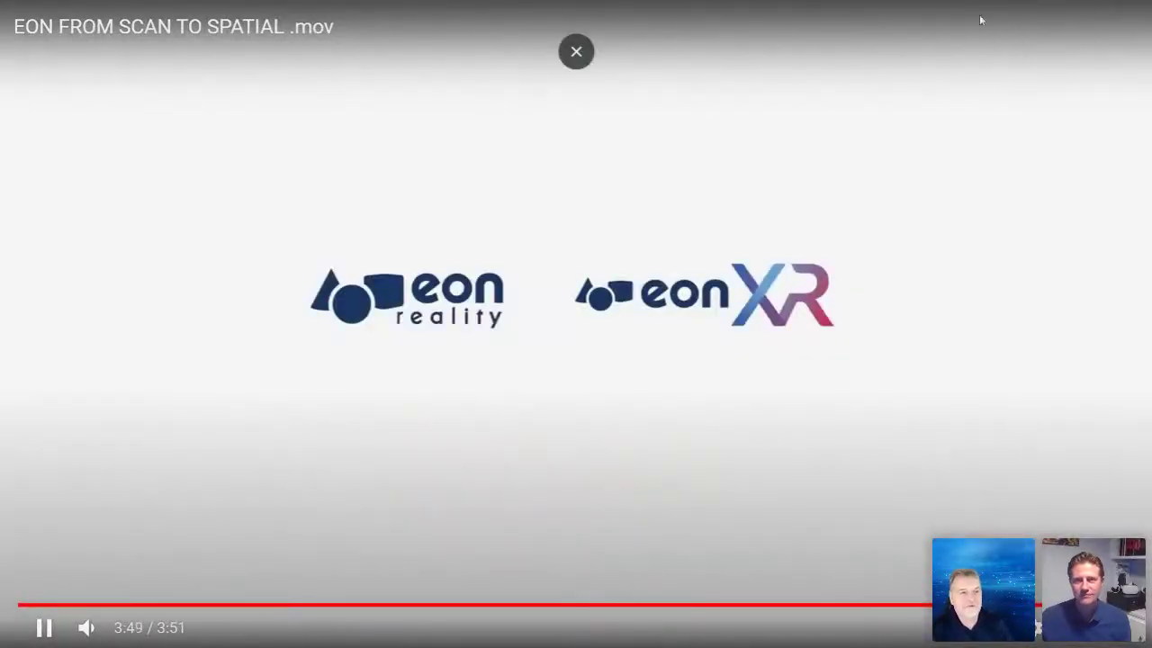